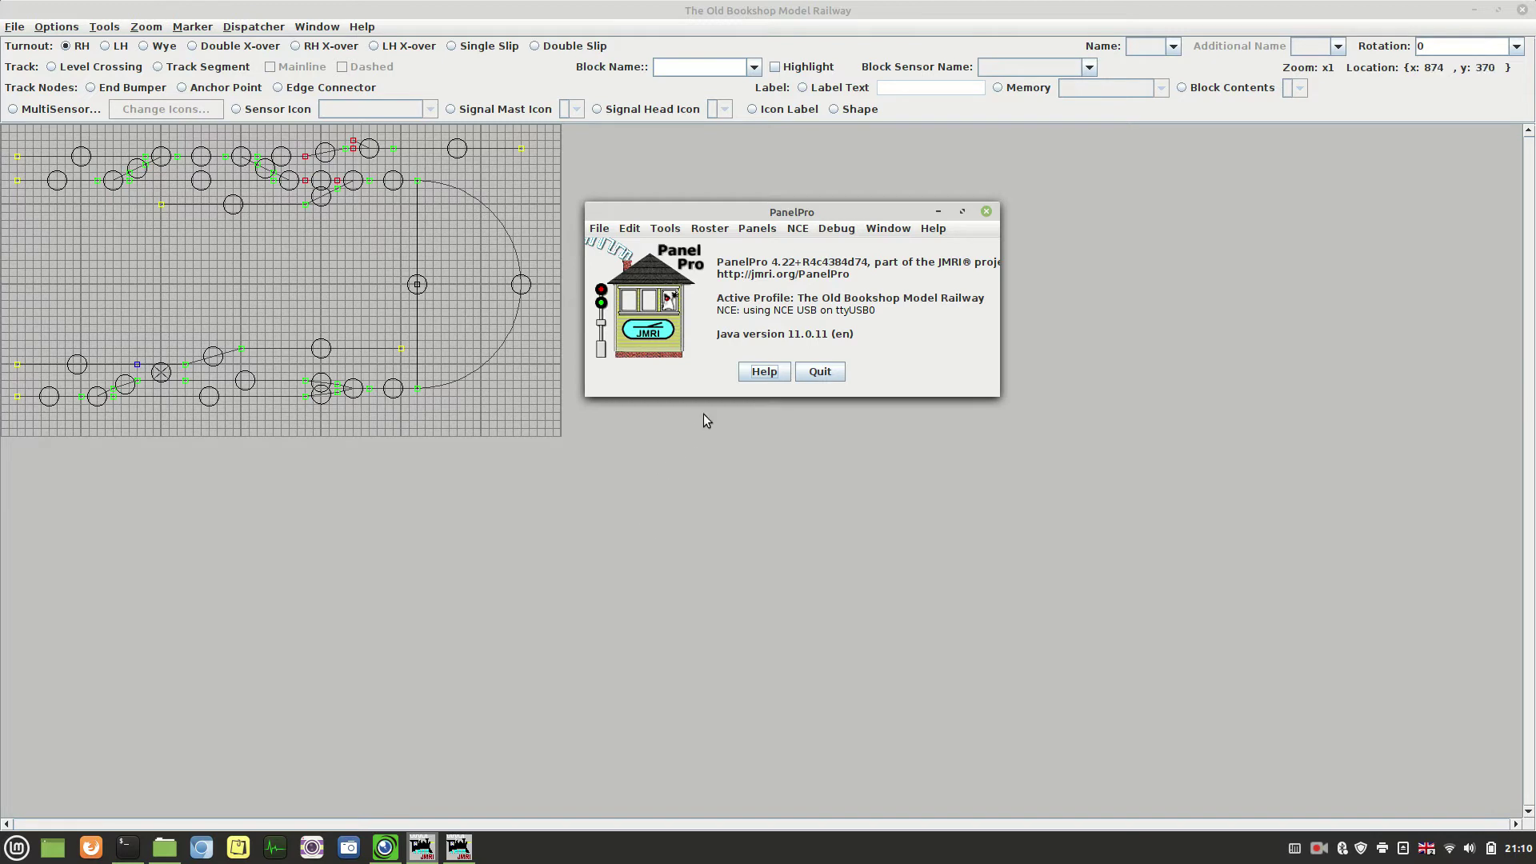
- Open the Turnouts table from Tools > Tables to list turnouts NT101–NT105 and NT201–NT204
{"action": "left_click", "coordinate": [665, 228]}
{"action": "mouse_move", "coordinate": [669, 250]}
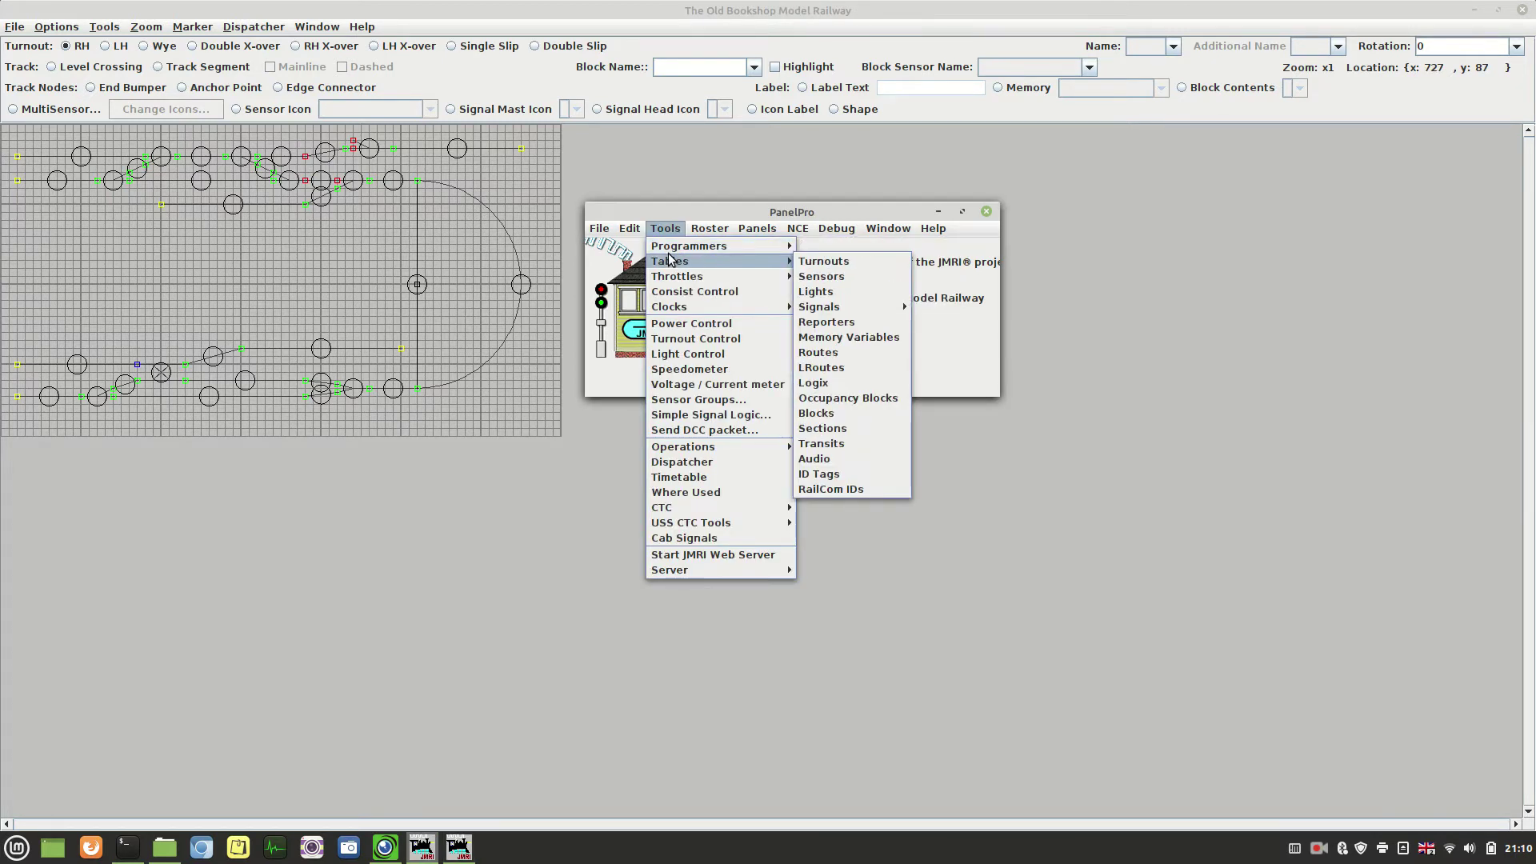
{"action": "left_click", "coordinate": [832, 265]}
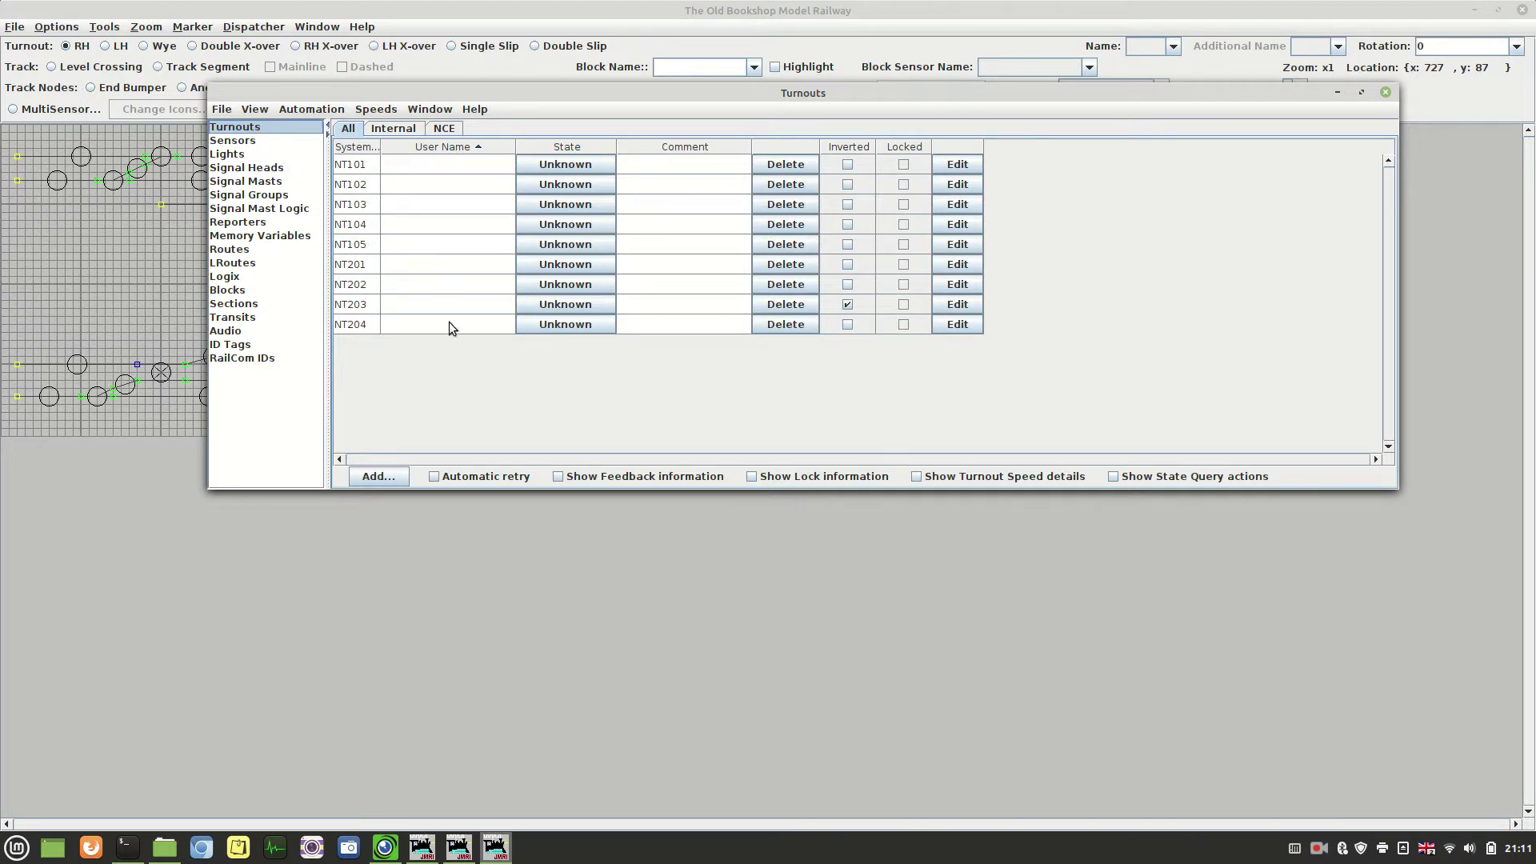
- Create a new turnout at hardware address 106 so NT106 is added to the table
{"action": "left_click", "coordinate": [376, 477]}
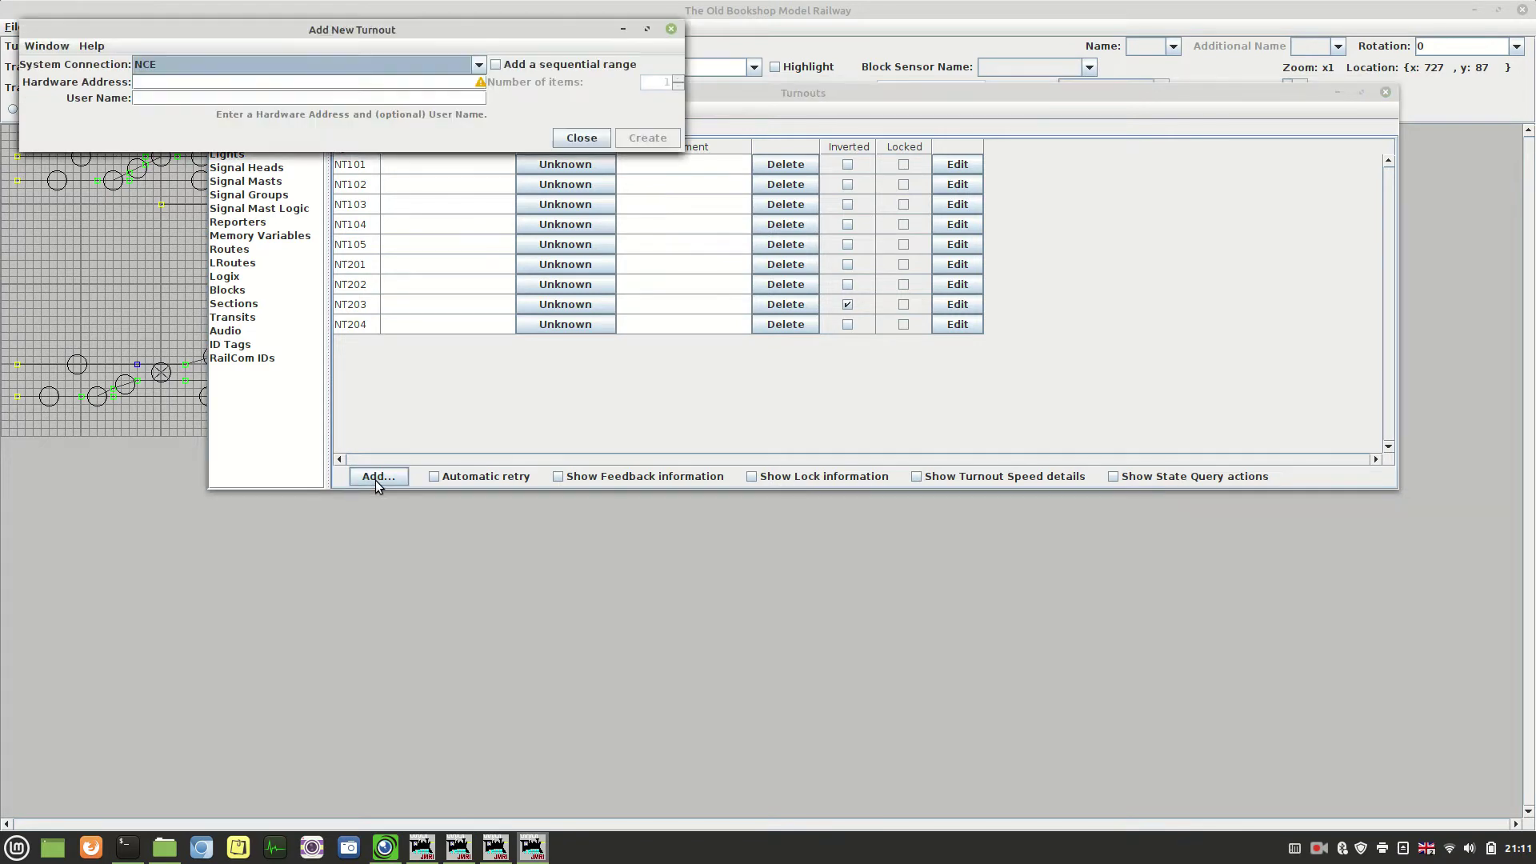
{"action": "left_click", "coordinate": [197, 82]}
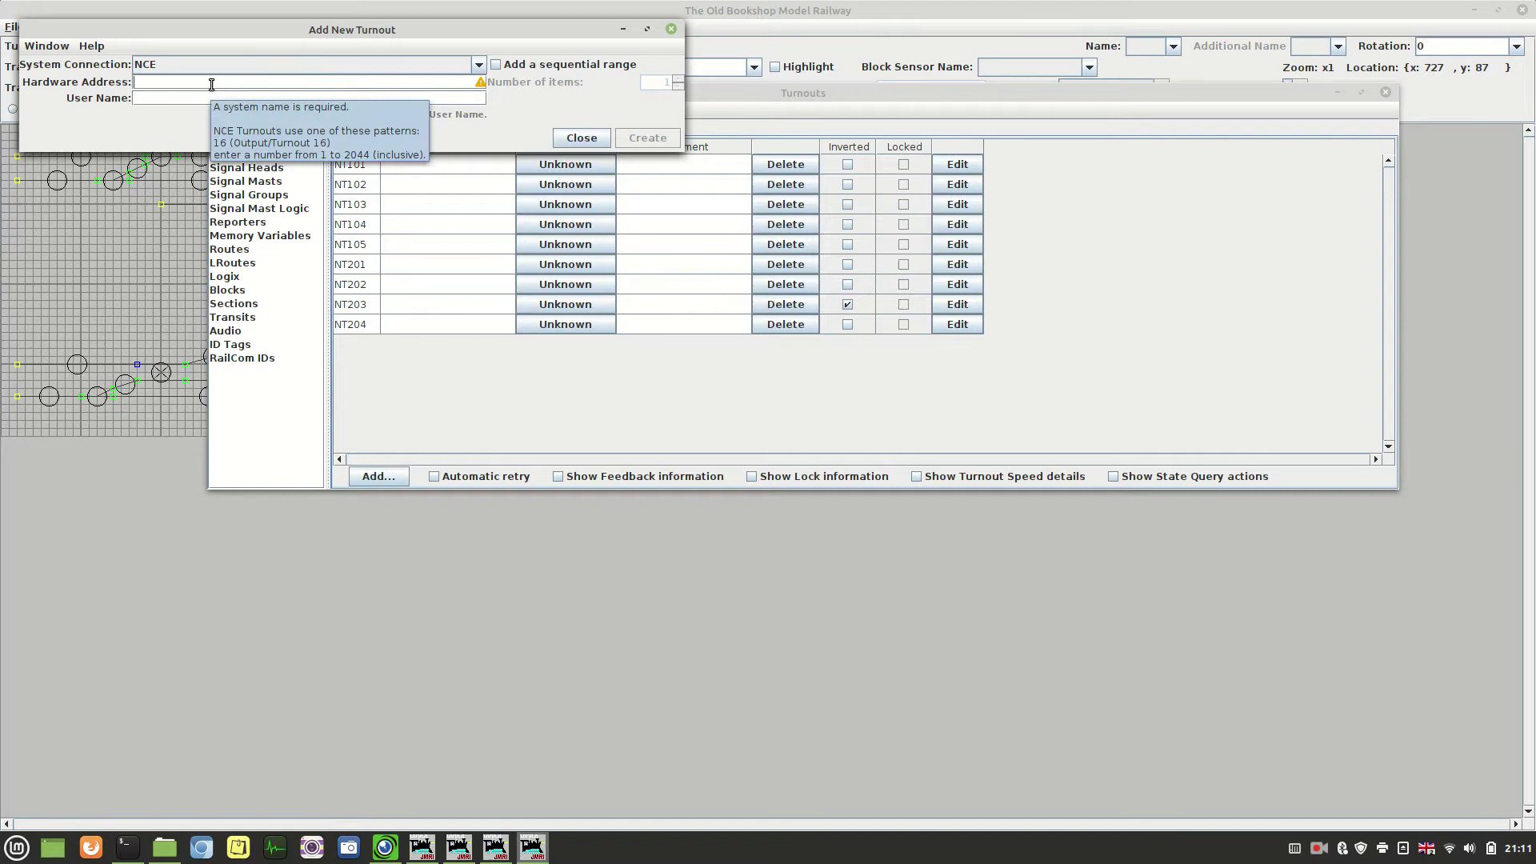
{"action": "type", "text": "106"}
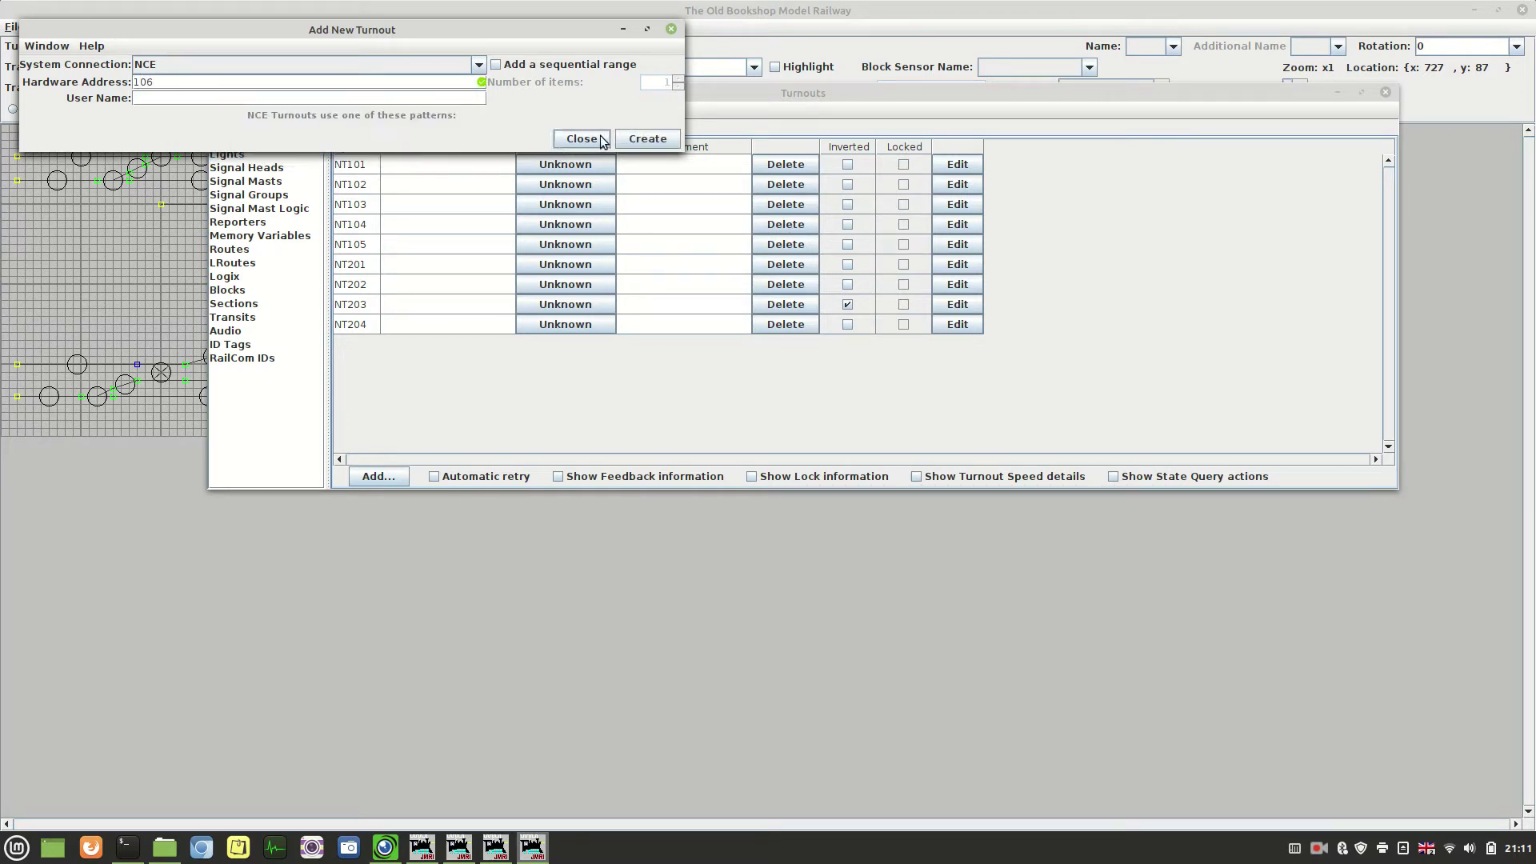
{"action": "left_click", "coordinate": [648, 141]}
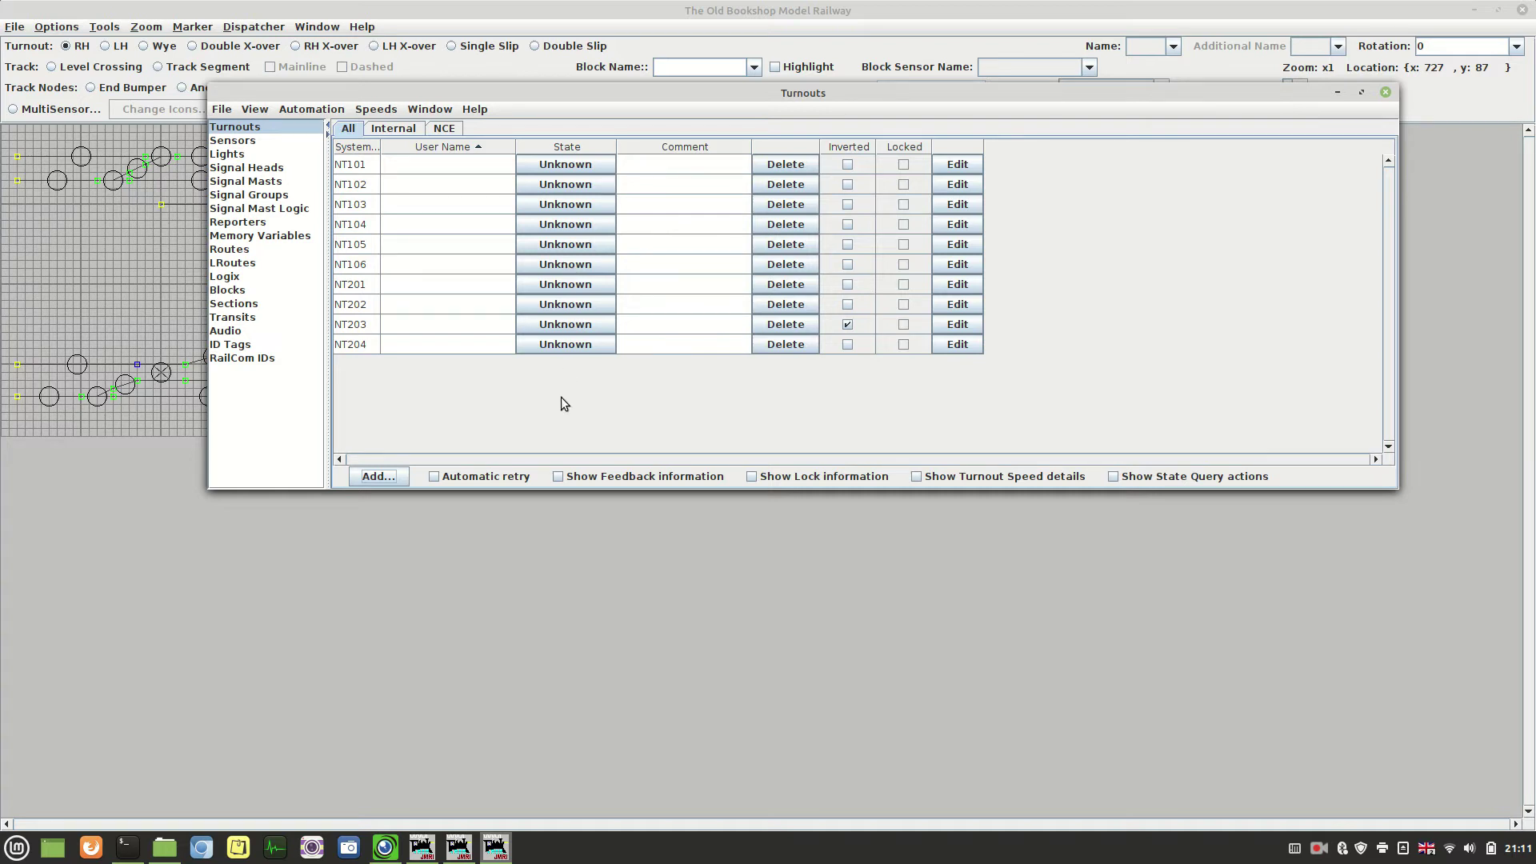
- Throw NT106, check its points on the live camera view, then set it back to Closed
{"action": "mouse_move", "coordinate": [385, 850]}
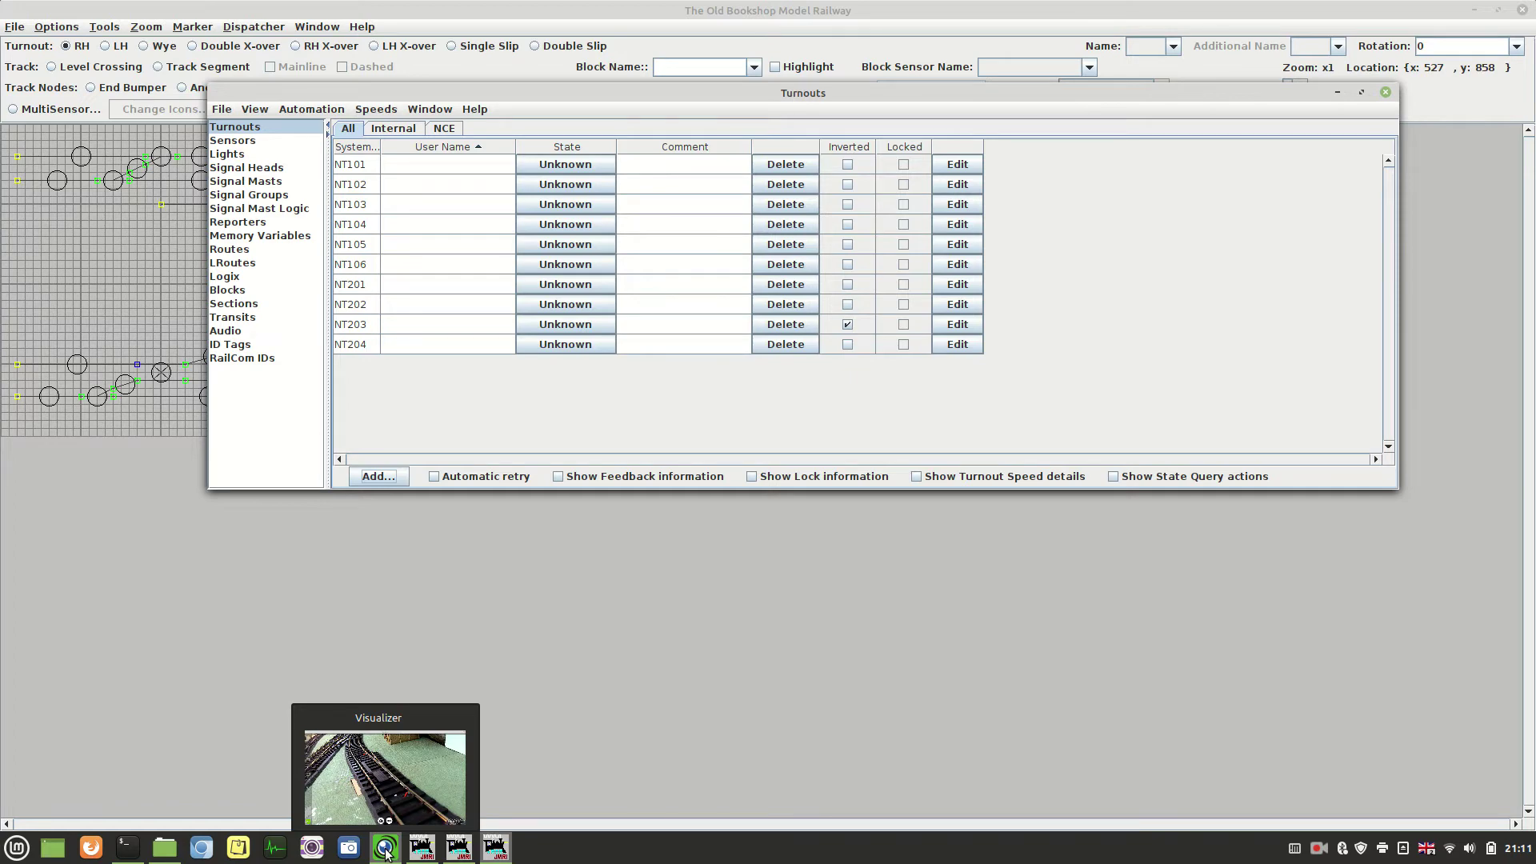
{"action": "left_click", "coordinate": [385, 850]}
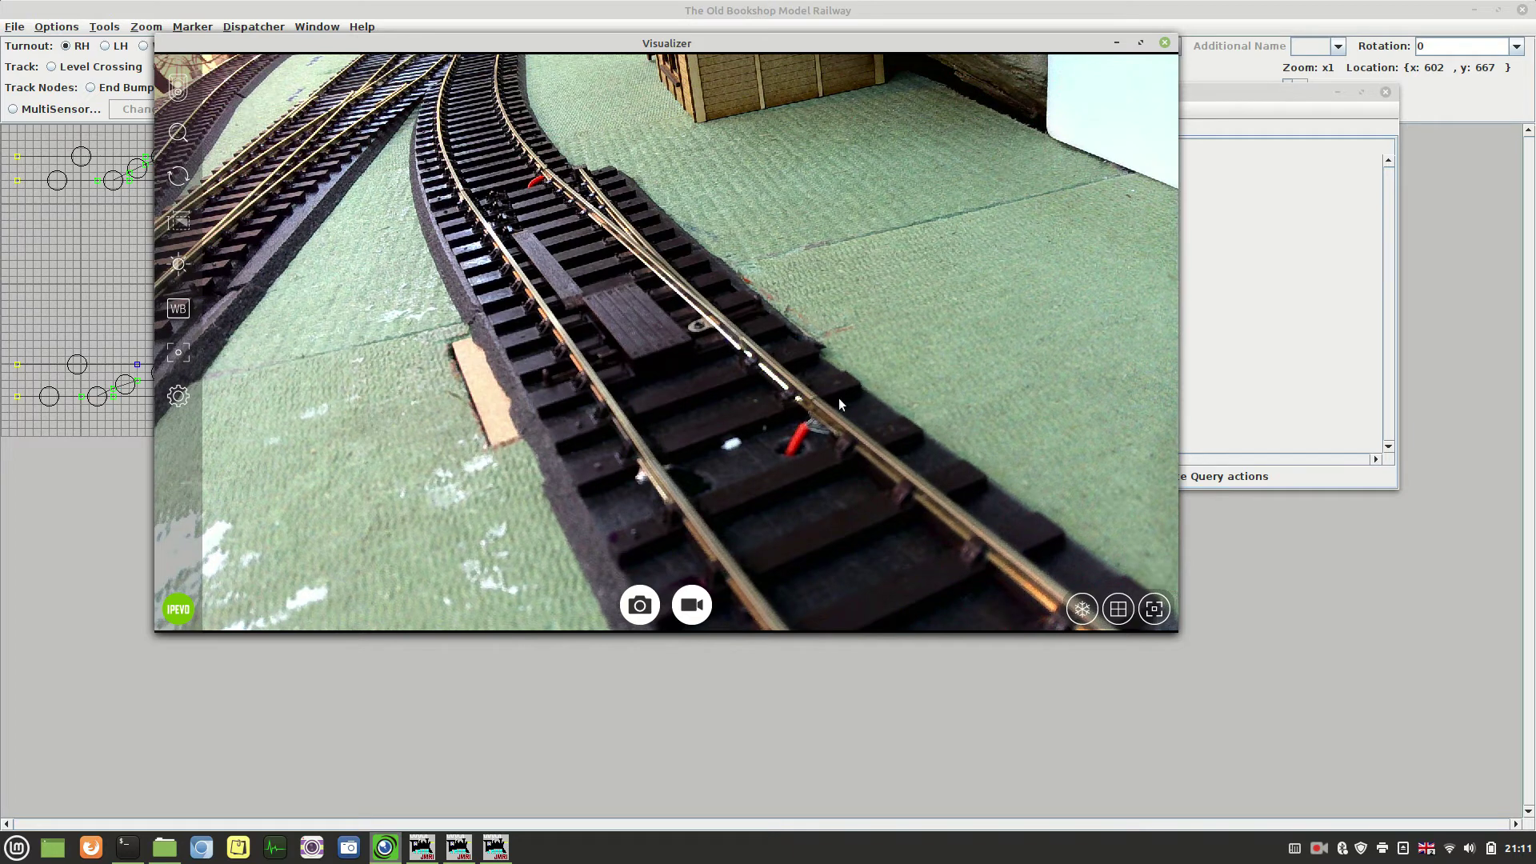
{"action": "left_click", "coordinate": [1236, 94]}
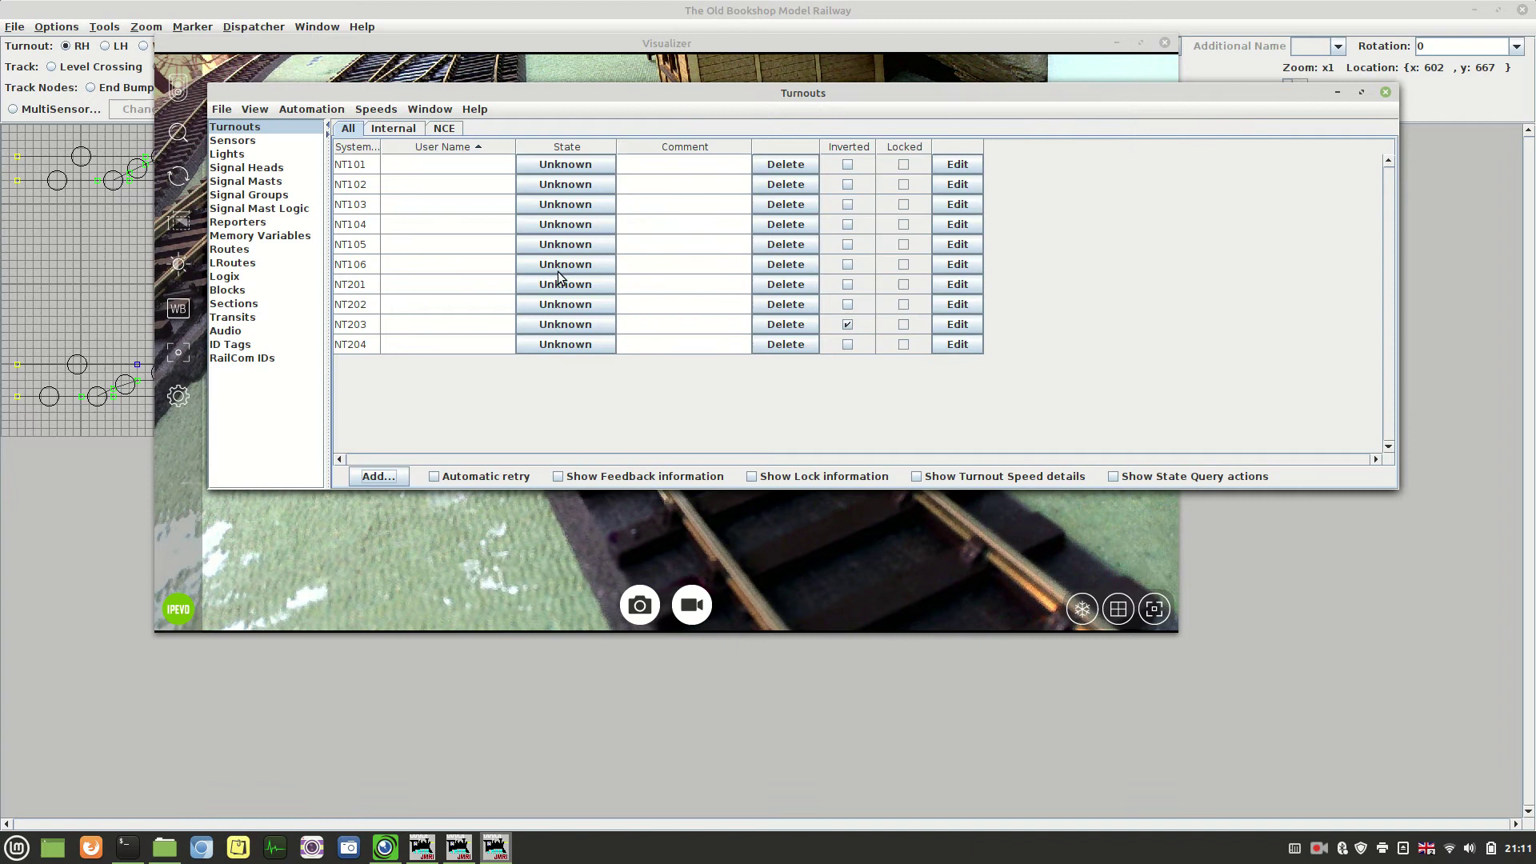
{"action": "left_click", "coordinate": [568, 265]}
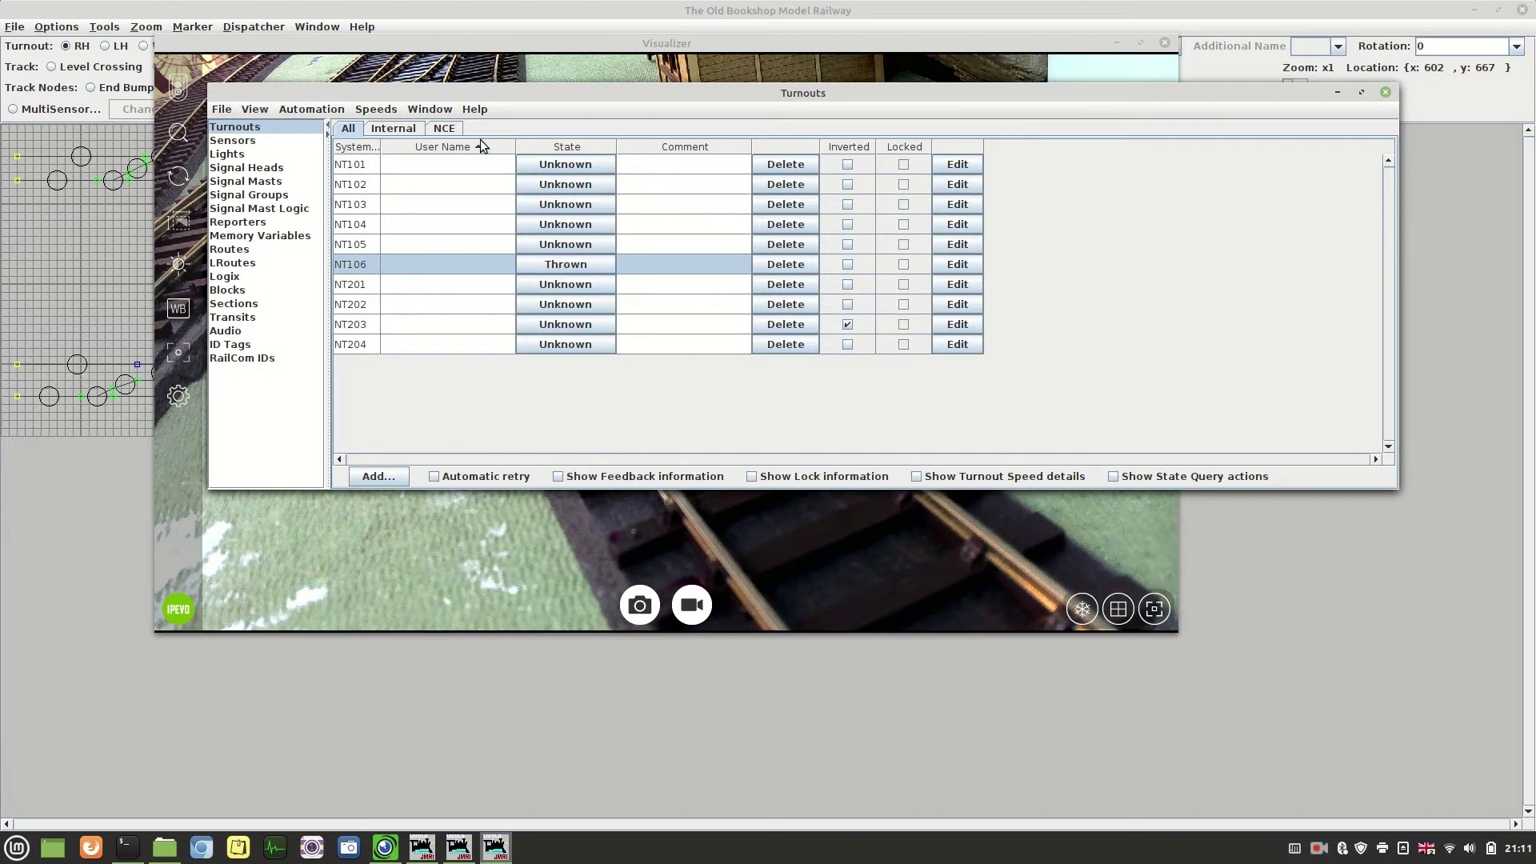
{"action": "left_click", "coordinate": [474, 42]}
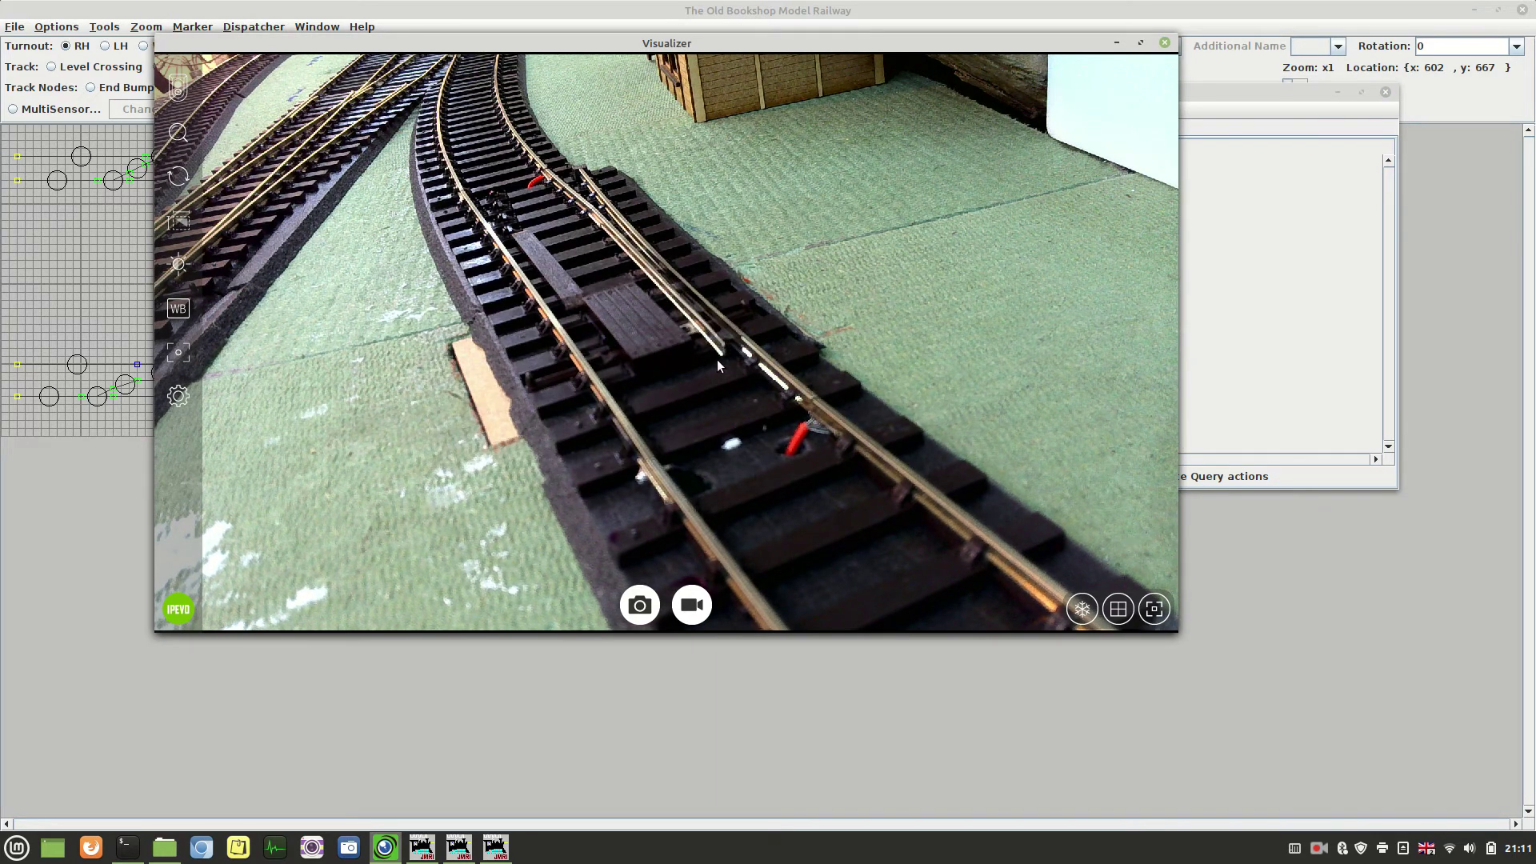
{"action": "left_click", "coordinate": [1234, 93]}
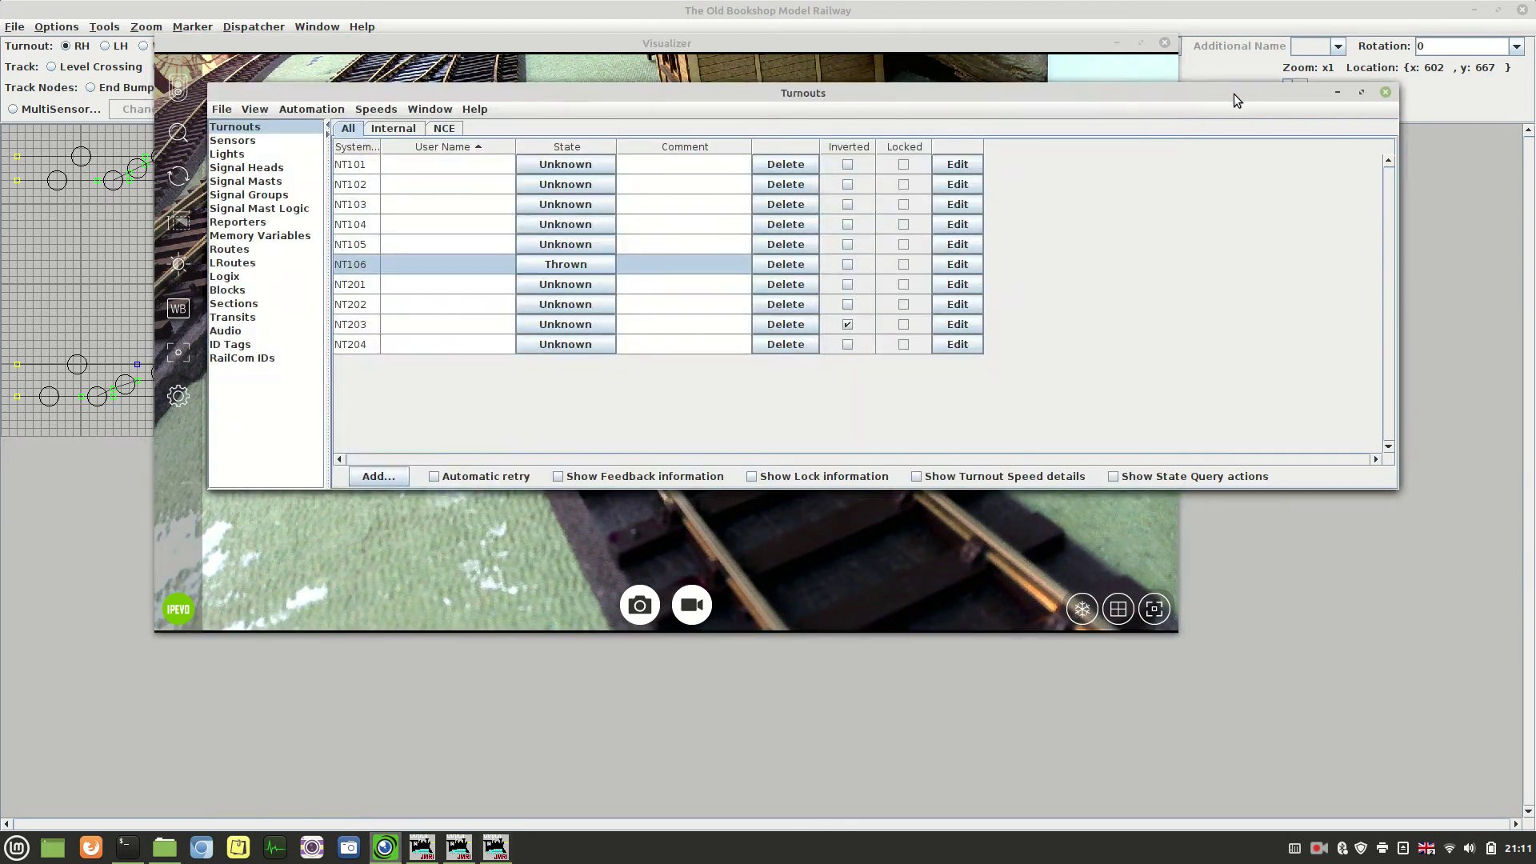
{"action": "left_click", "coordinate": [567, 269]}
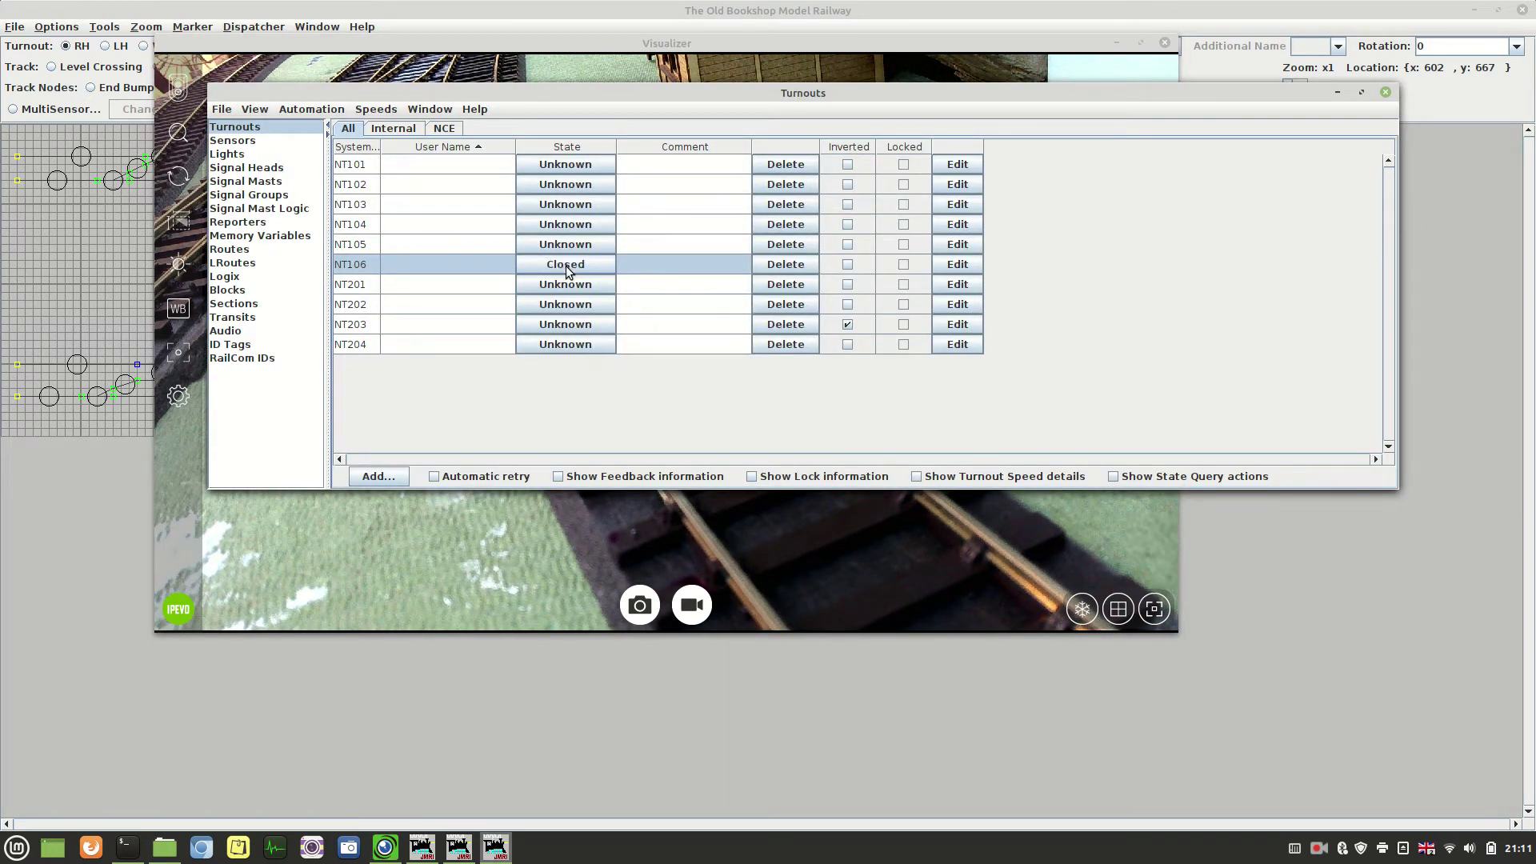
- Throw NT106 again and minimize the Turnouts table to watch the points on camera
{"action": "left_click", "coordinate": [1447, 228]}
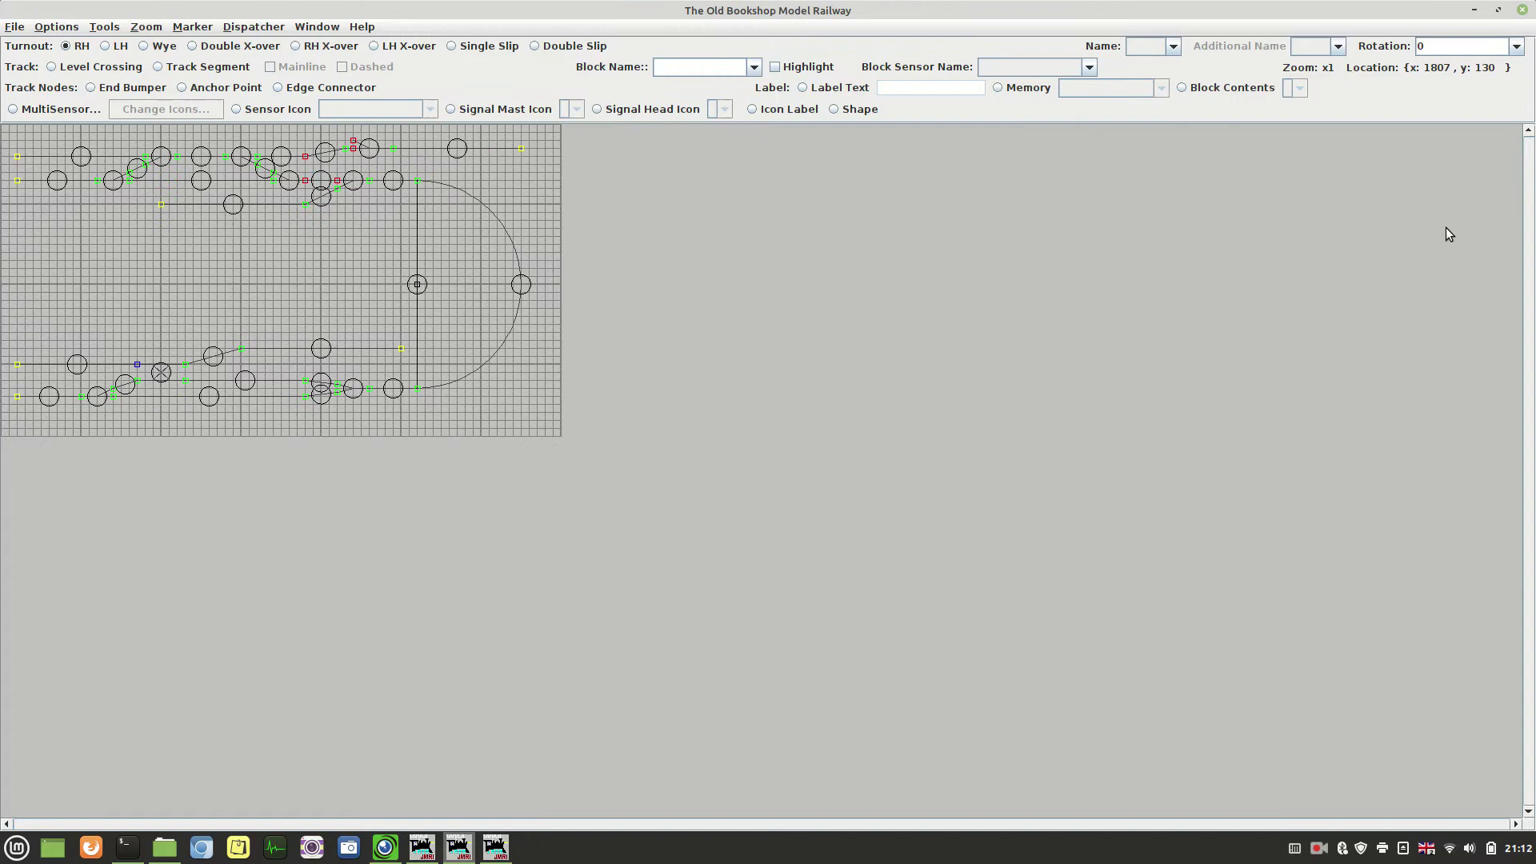
{"action": "left_click", "coordinate": [385, 848]}
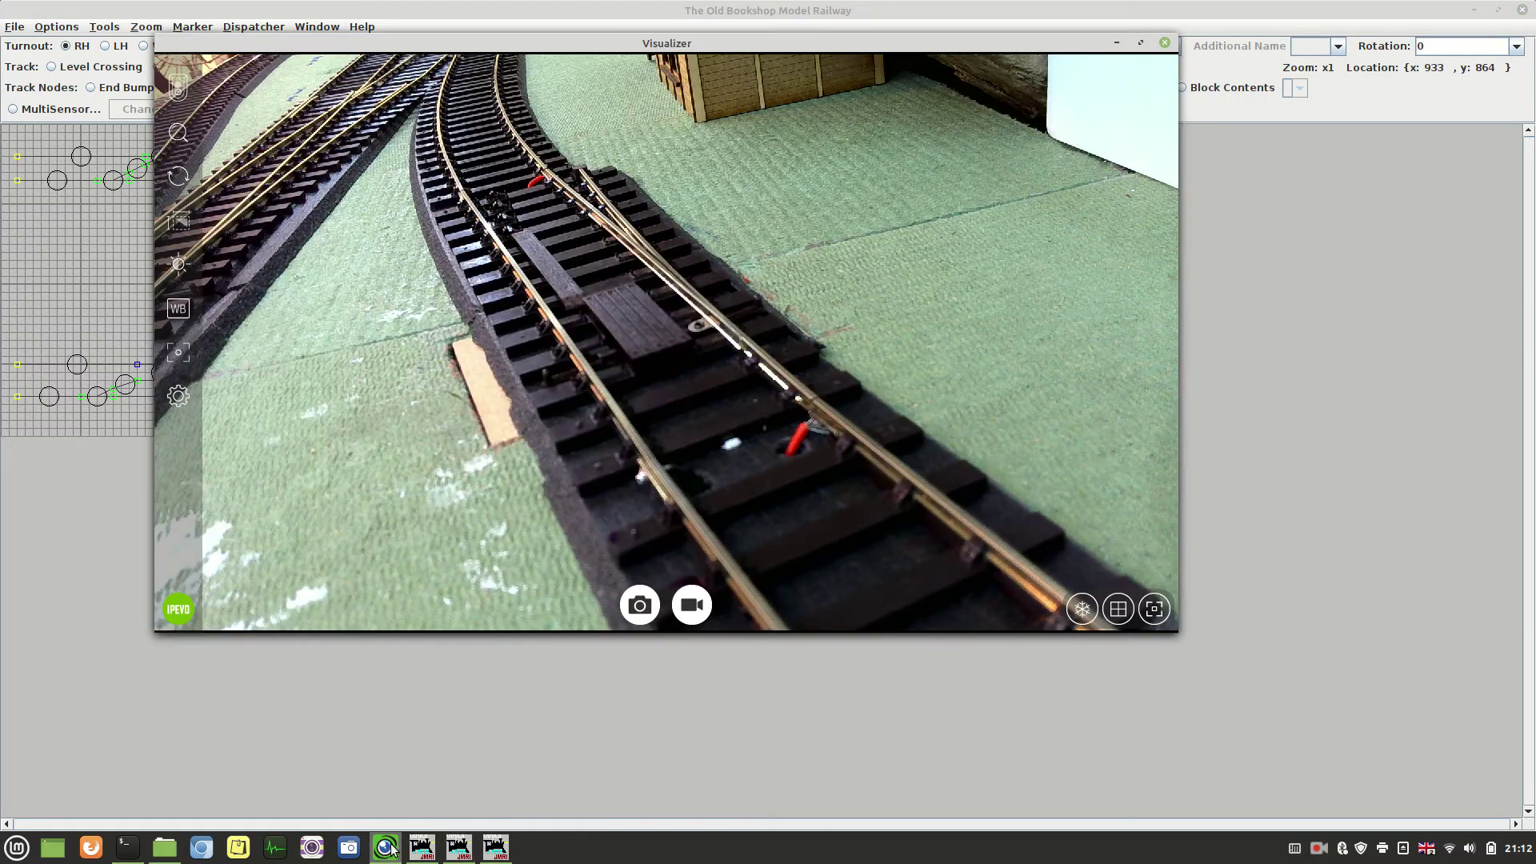
{"action": "mouse_move", "coordinate": [456, 855]}
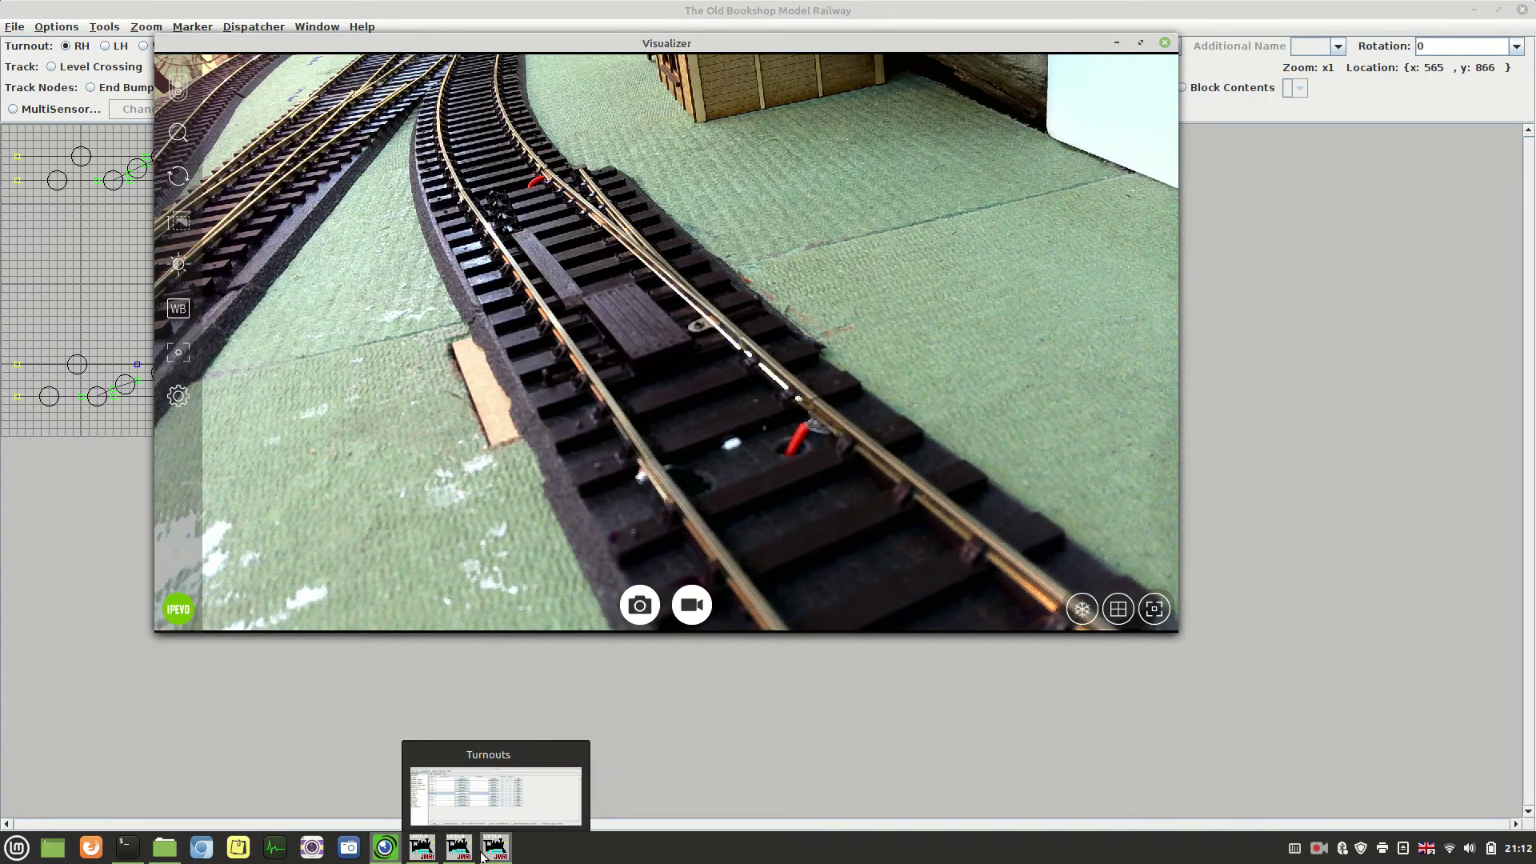
{"action": "left_click", "coordinate": [496, 848]}
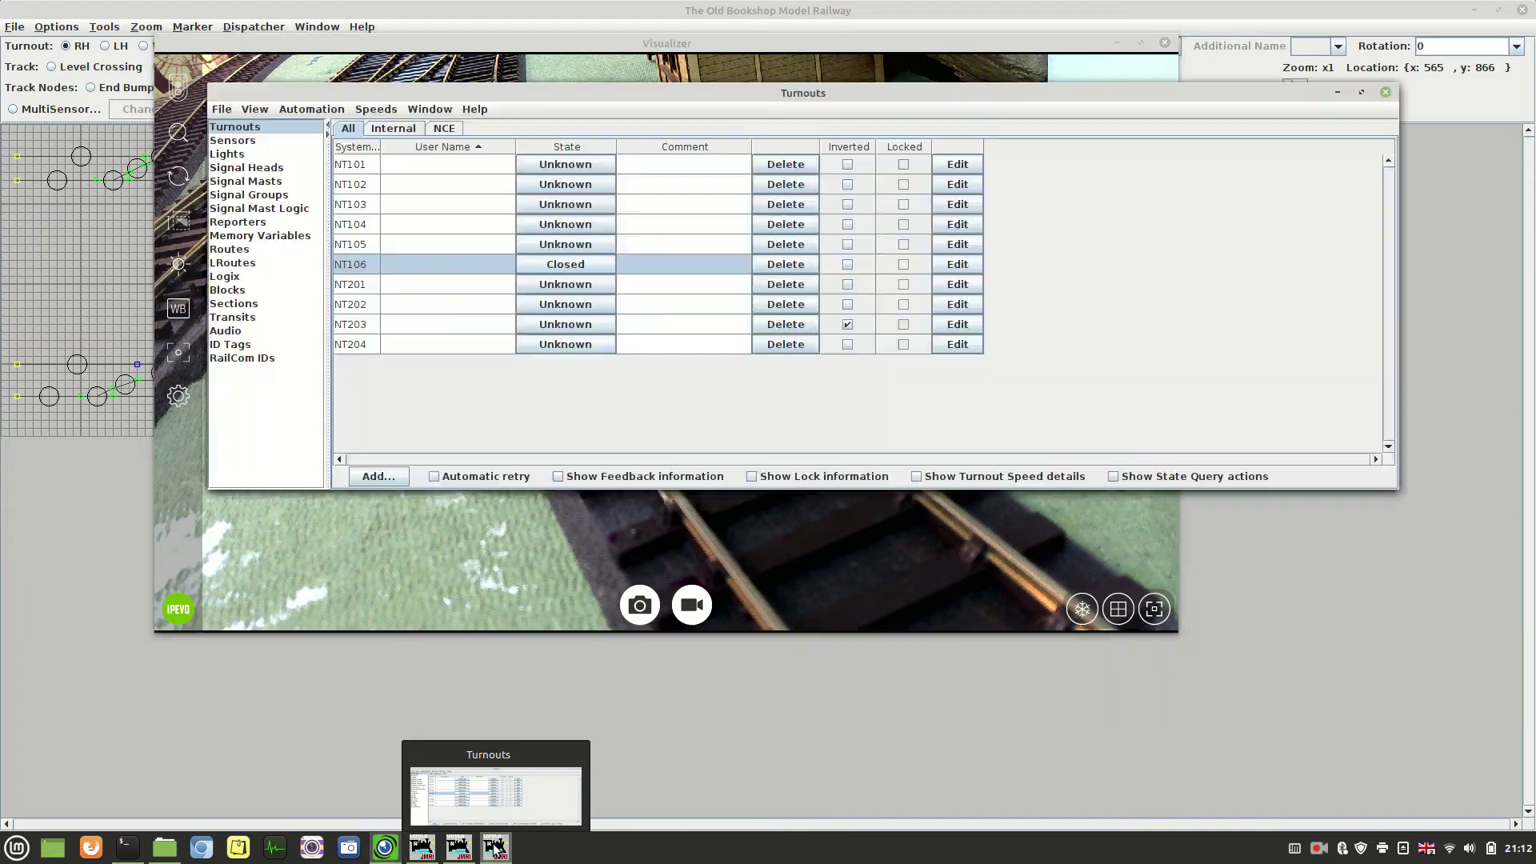
{"action": "left_click", "coordinate": [572, 268]}
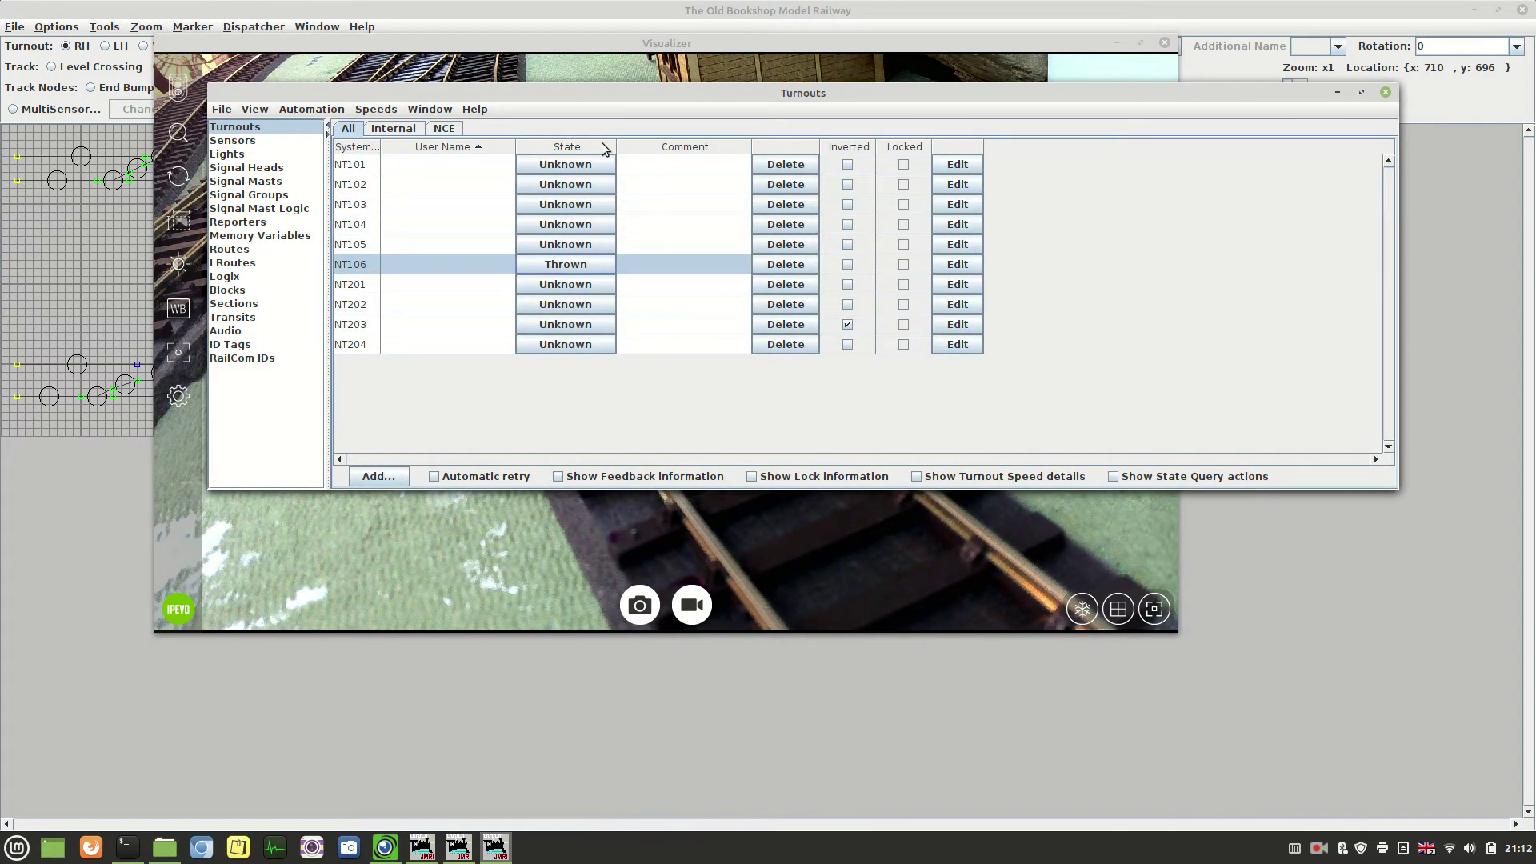
{"action": "left_click", "coordinate": [1339, 92]}
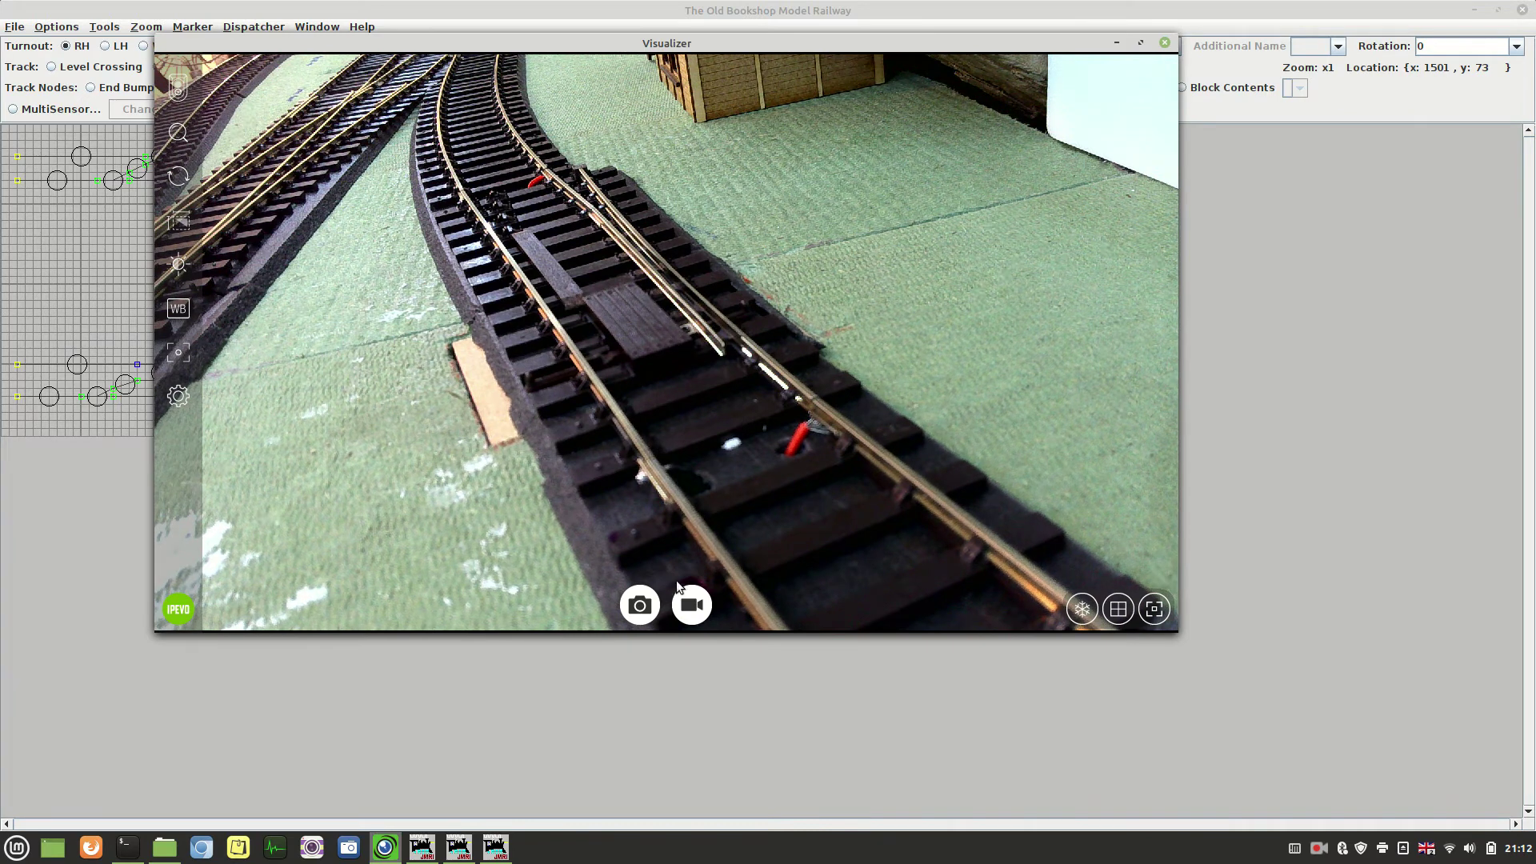
- Store the configuration only, overwriting the existing Turnouts.xml file
{"action": "left_click", "coordinate": [495, 854]}
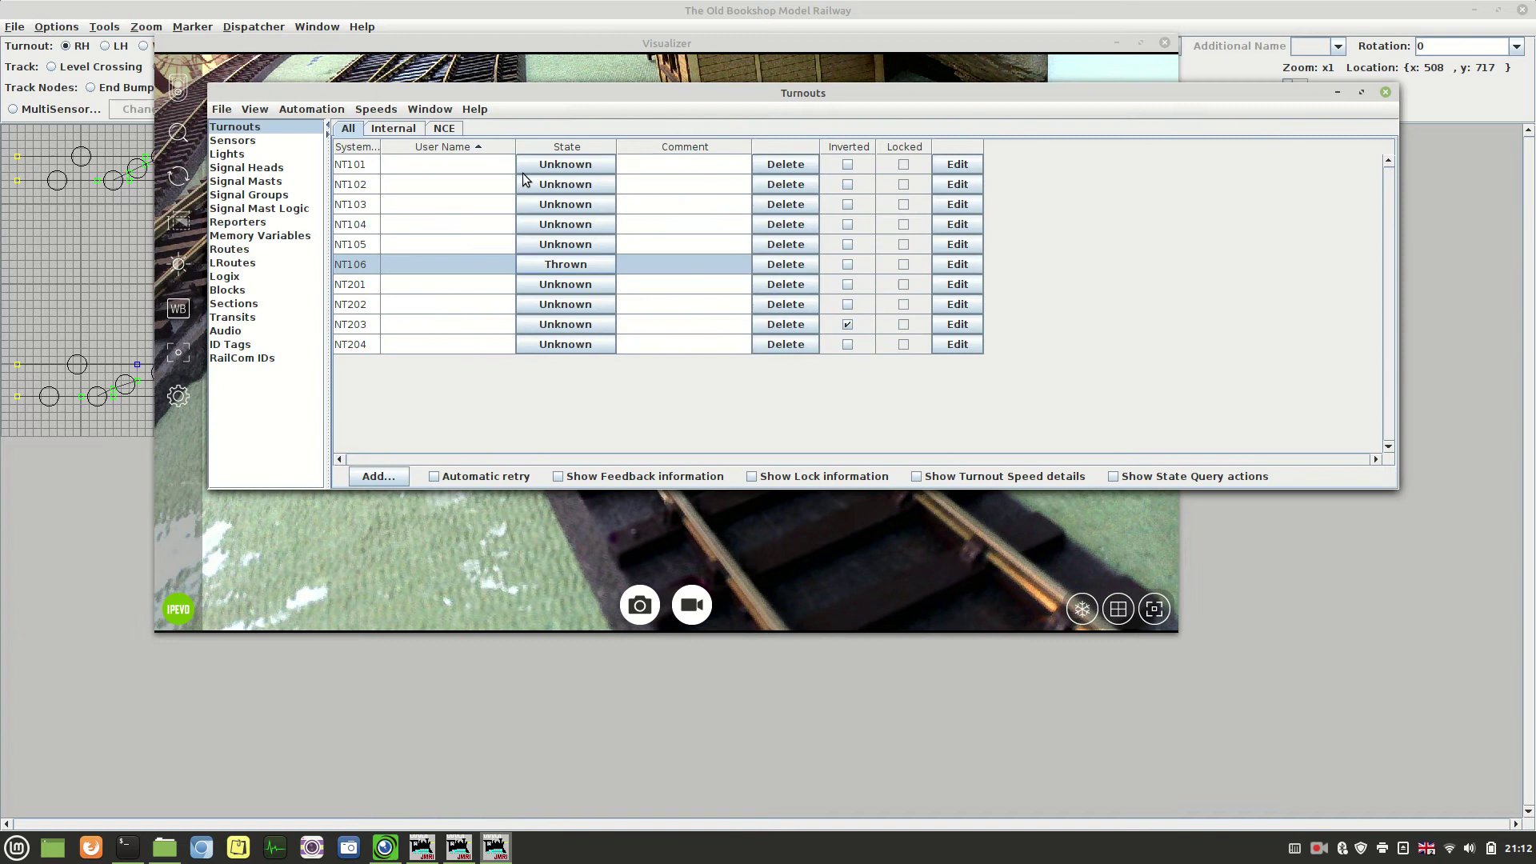
{"action": "left_click", "coordinate": [221, 109]}
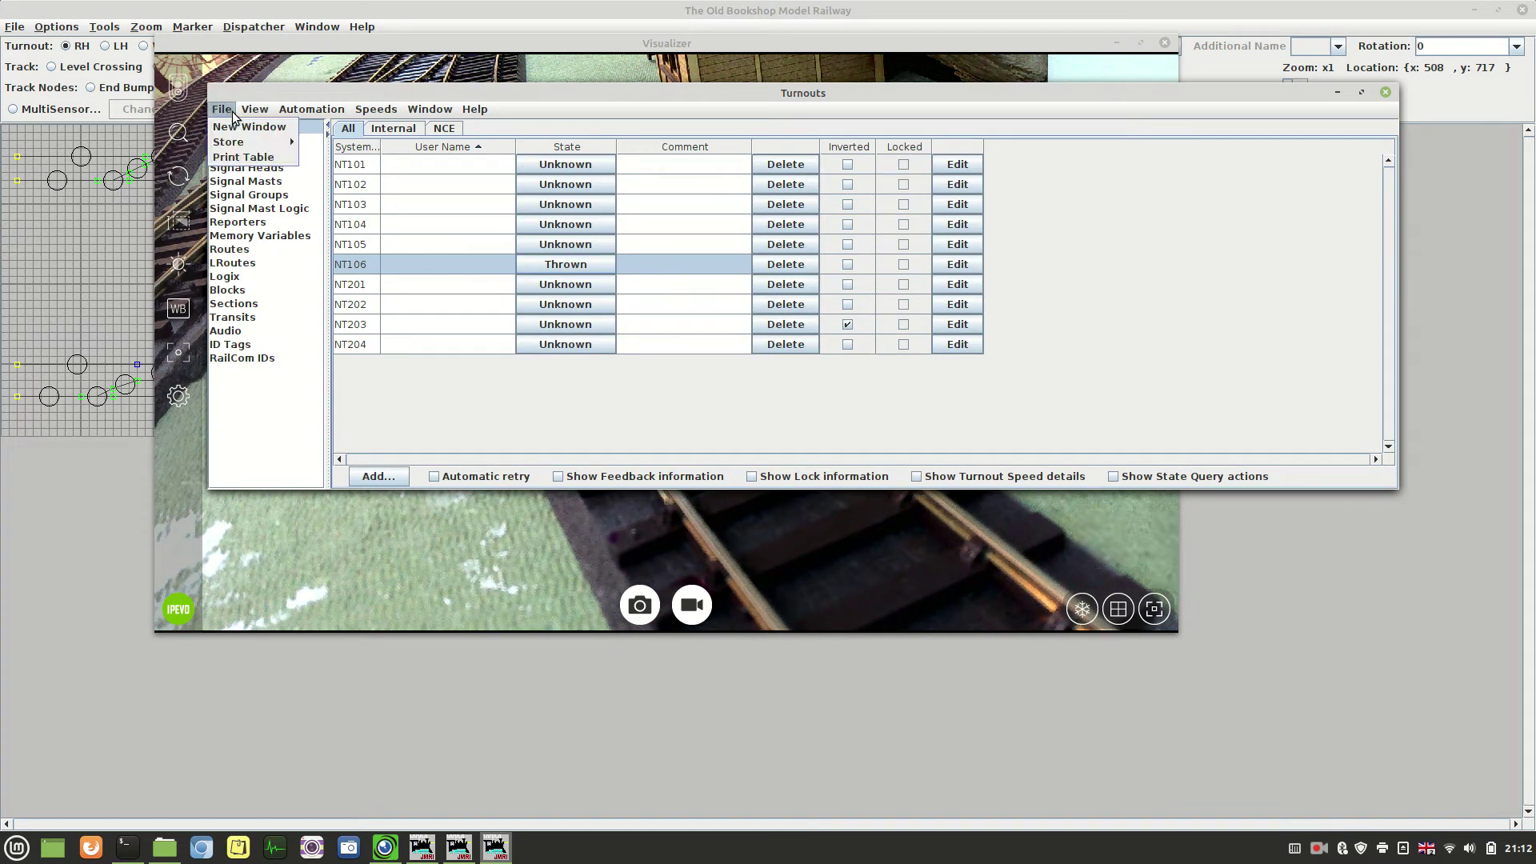
{"action": "mouse_move", "coordinate": [229, 144]}
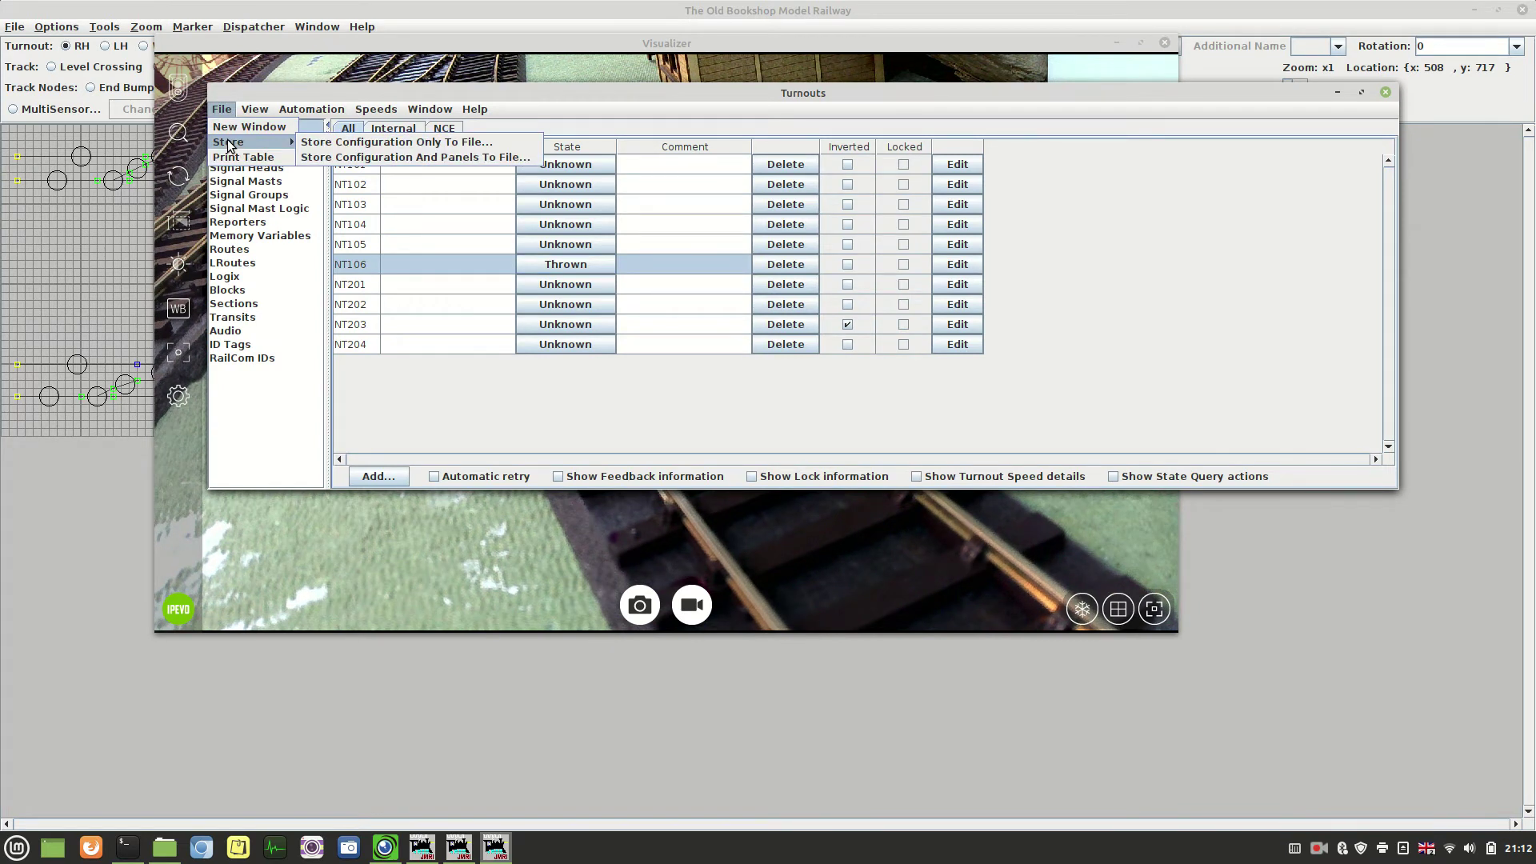
{"action": "left_click", "coordinate": [334, 144]}
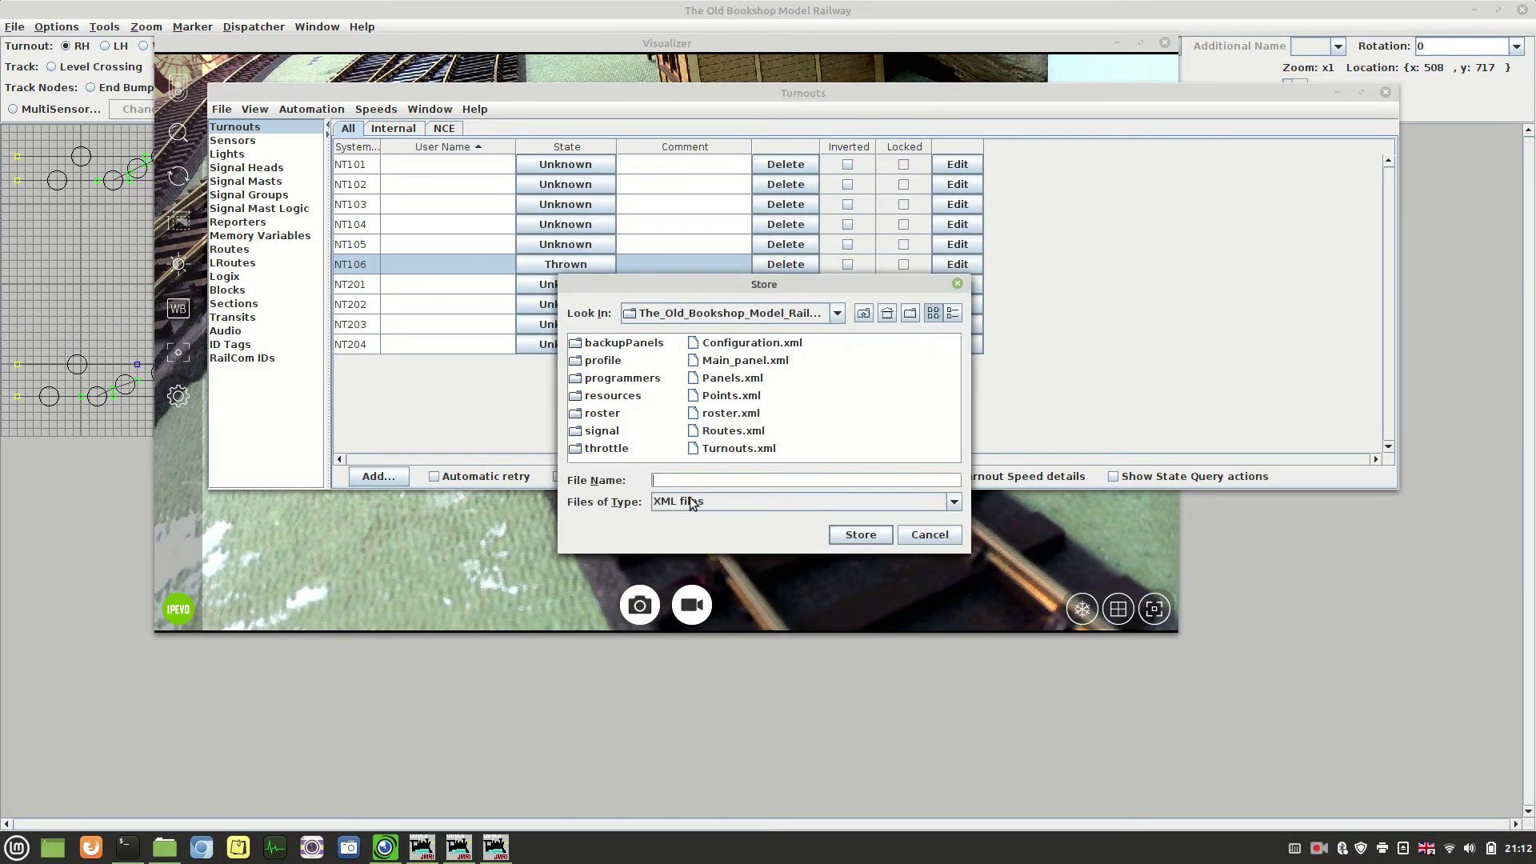
{"action": "left_click", "coordinate": [727, 455]}
{"action": "left_click", "coordinate": [863, 535]}
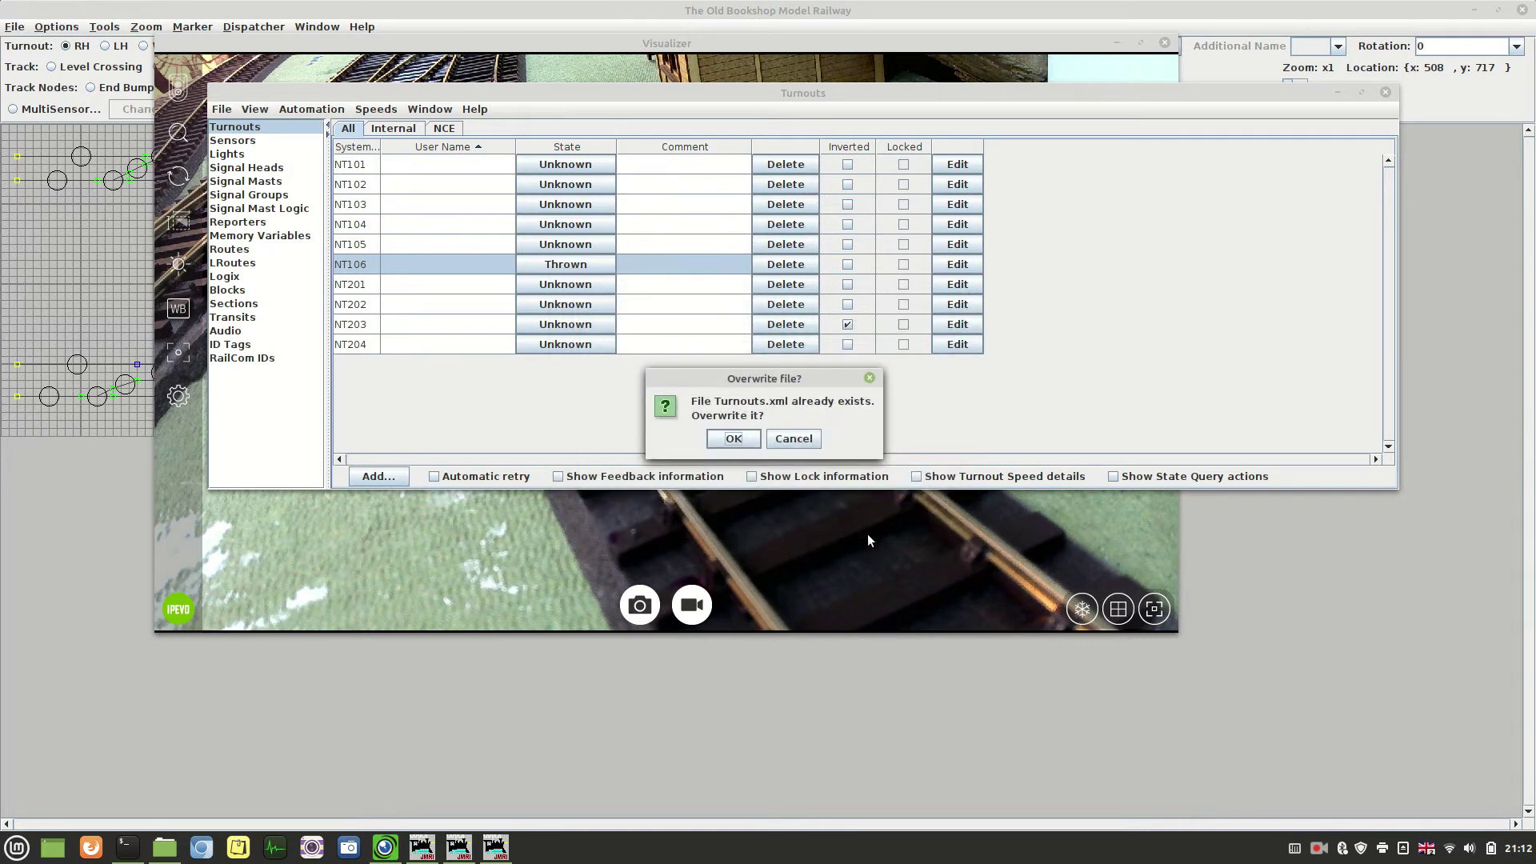
{"action": "left_click", "coordinate": [728, 440]}
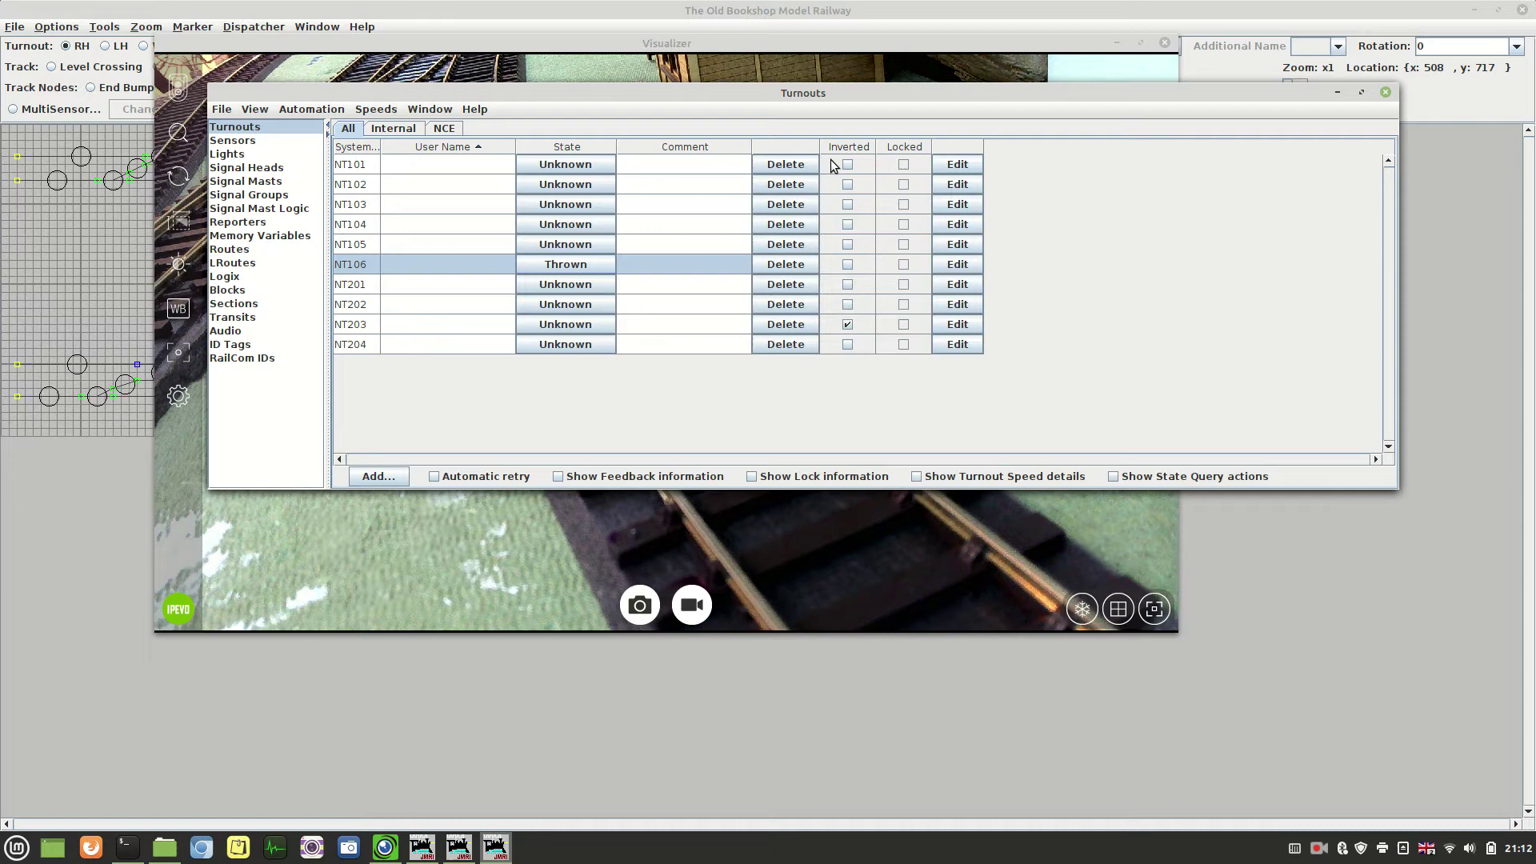
- Close the Turnouts table and set panel turnout TO7's controlling turnout to NT106
{"action": "left_click", "coordinate": [1387, 93]}
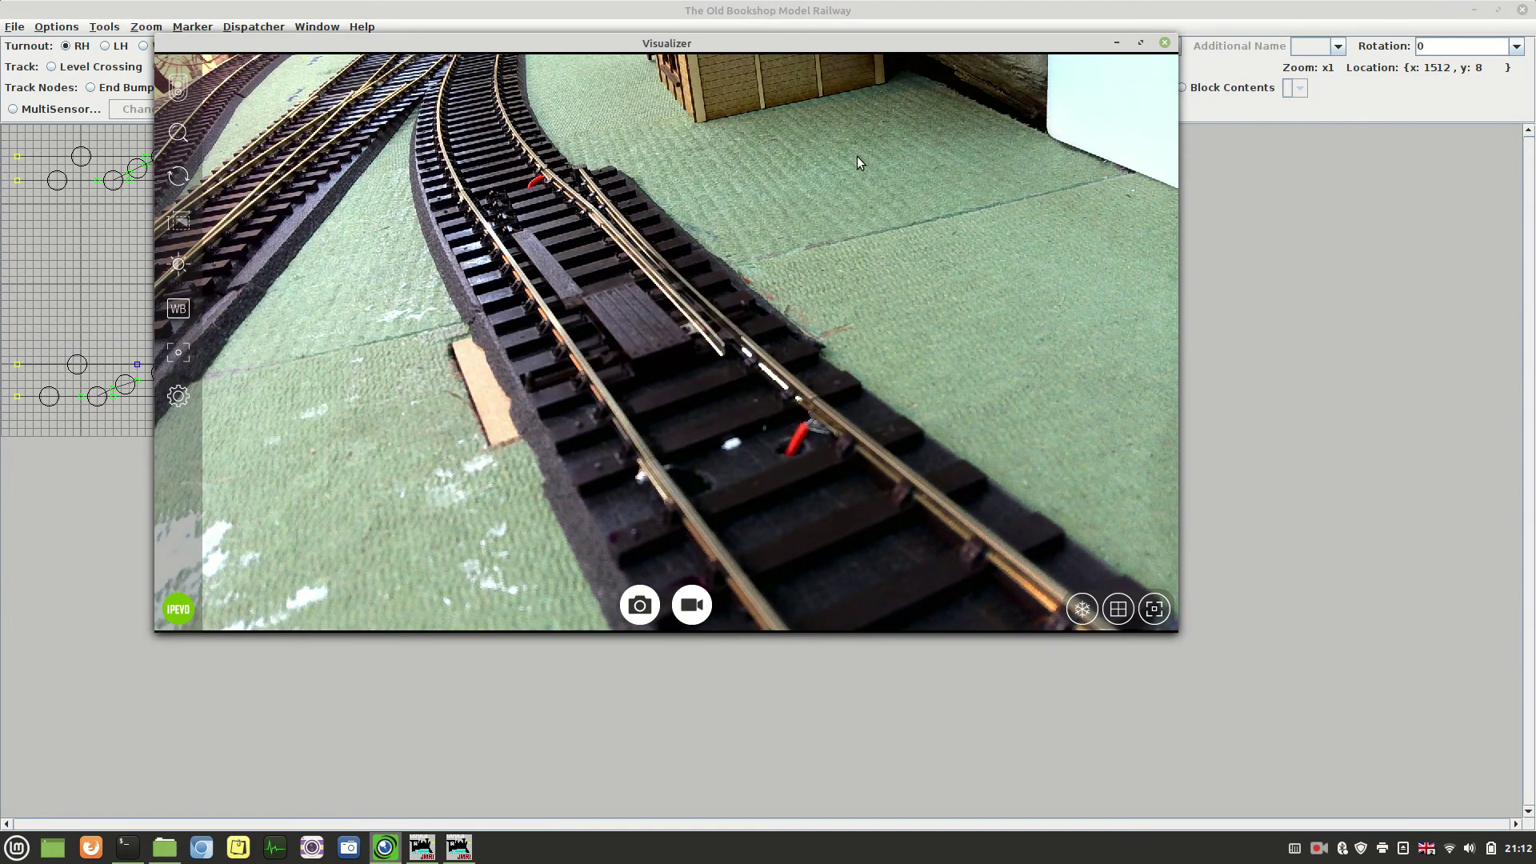
{"action": "left_click", "coordinate": [1245, 152]}
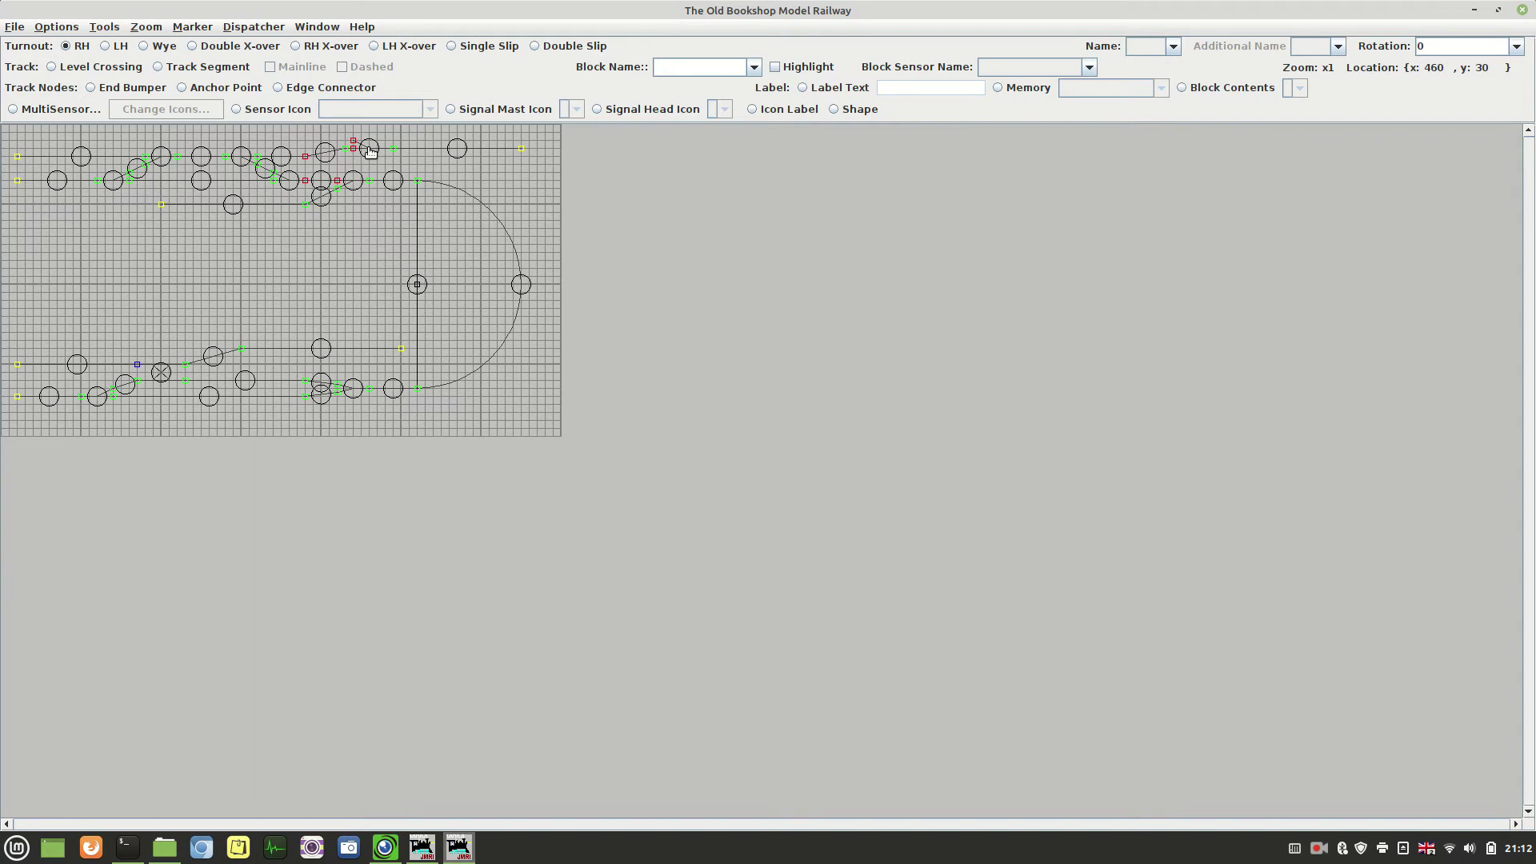
{"action": "right_click", "coordinate": [370, 152]}
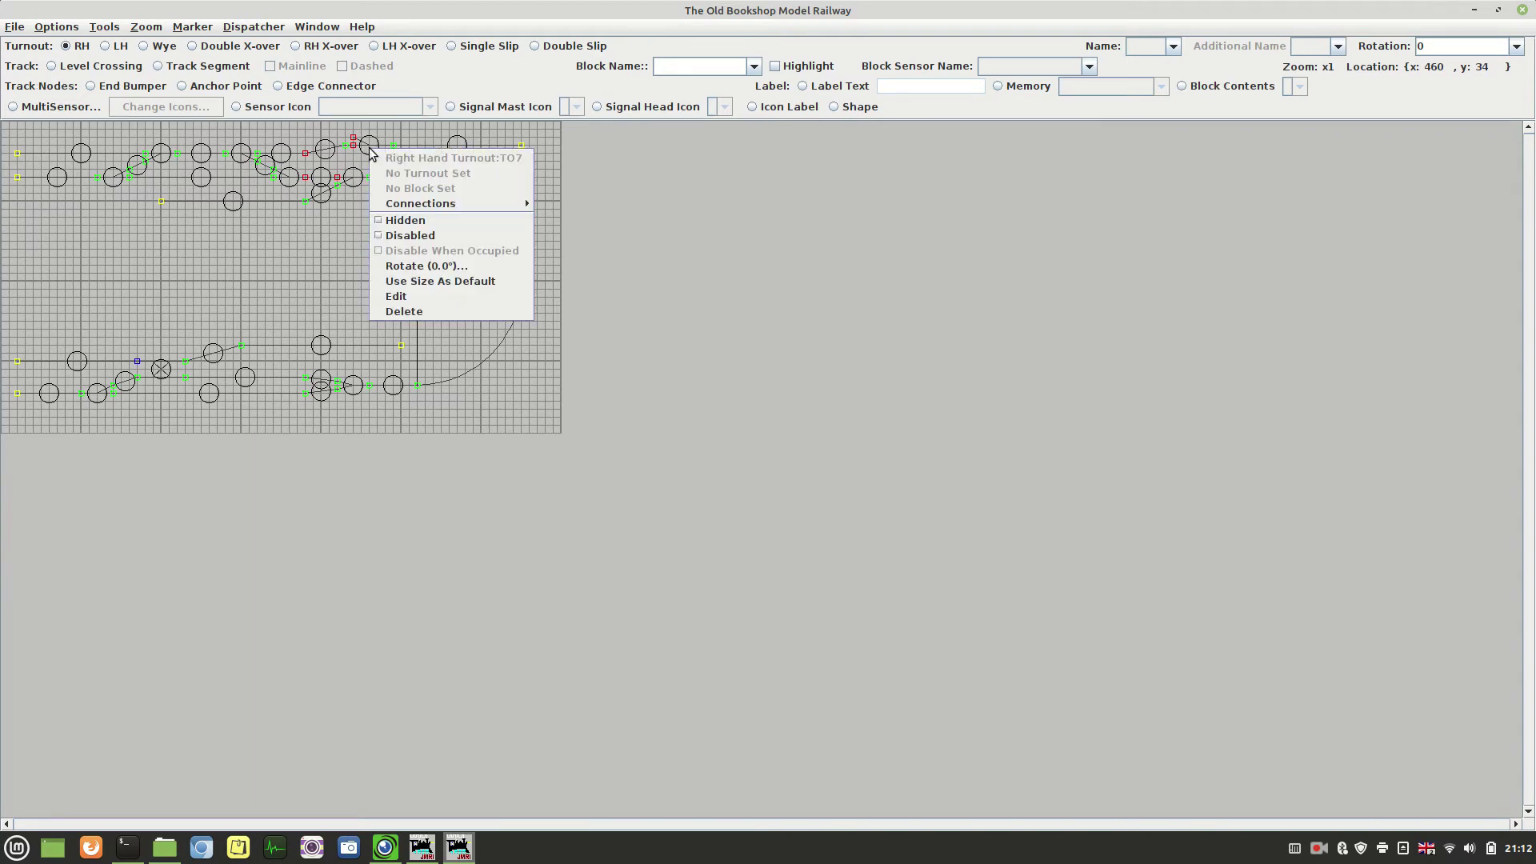
{"action": "left_click", "coordinate": [397, 297]}
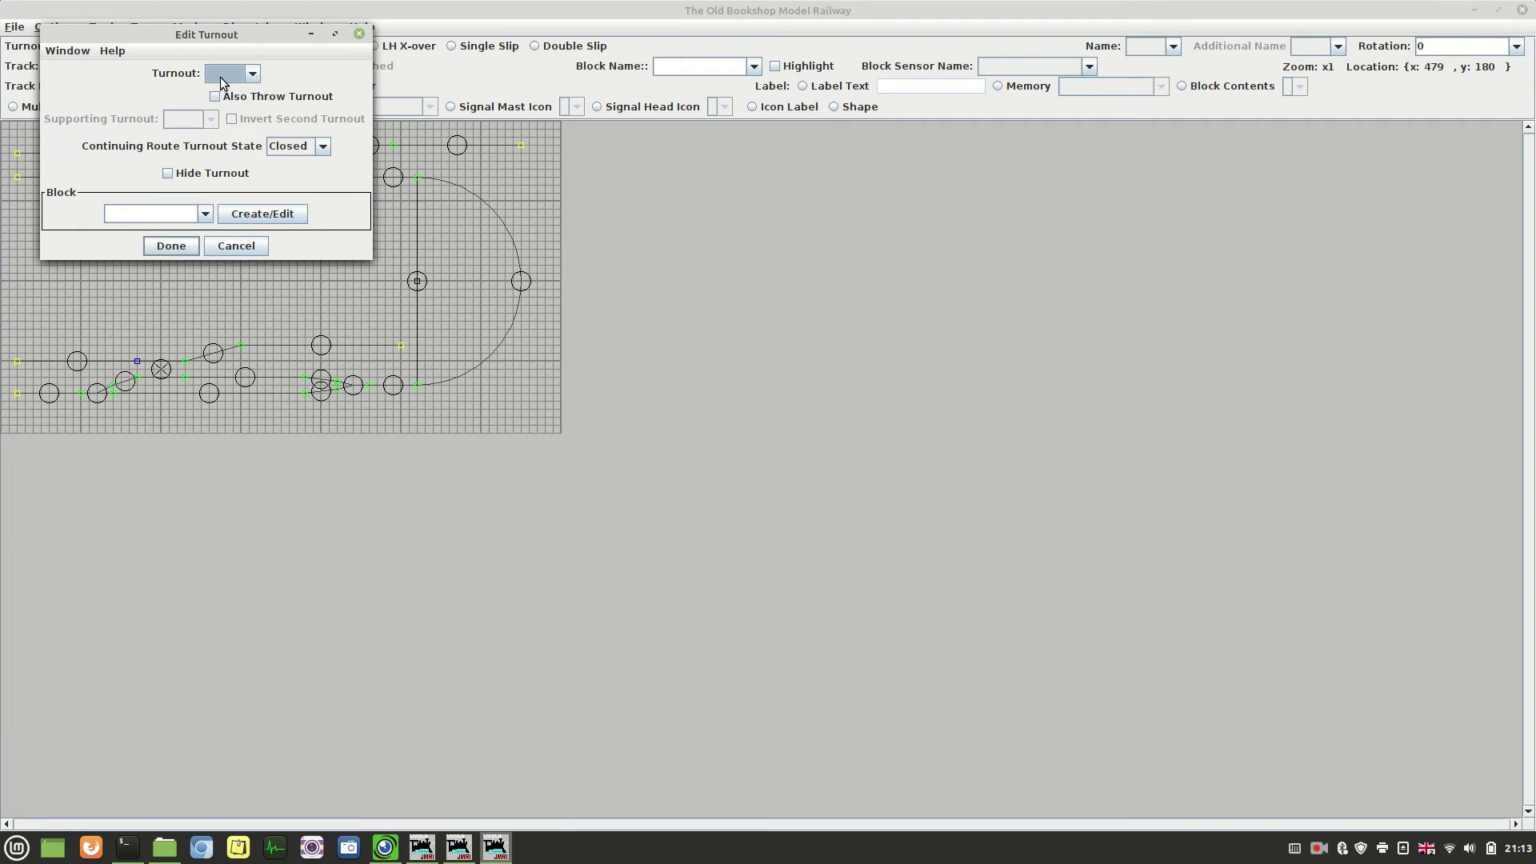
{"action": "left_click", "coordinate": [252, 73]}
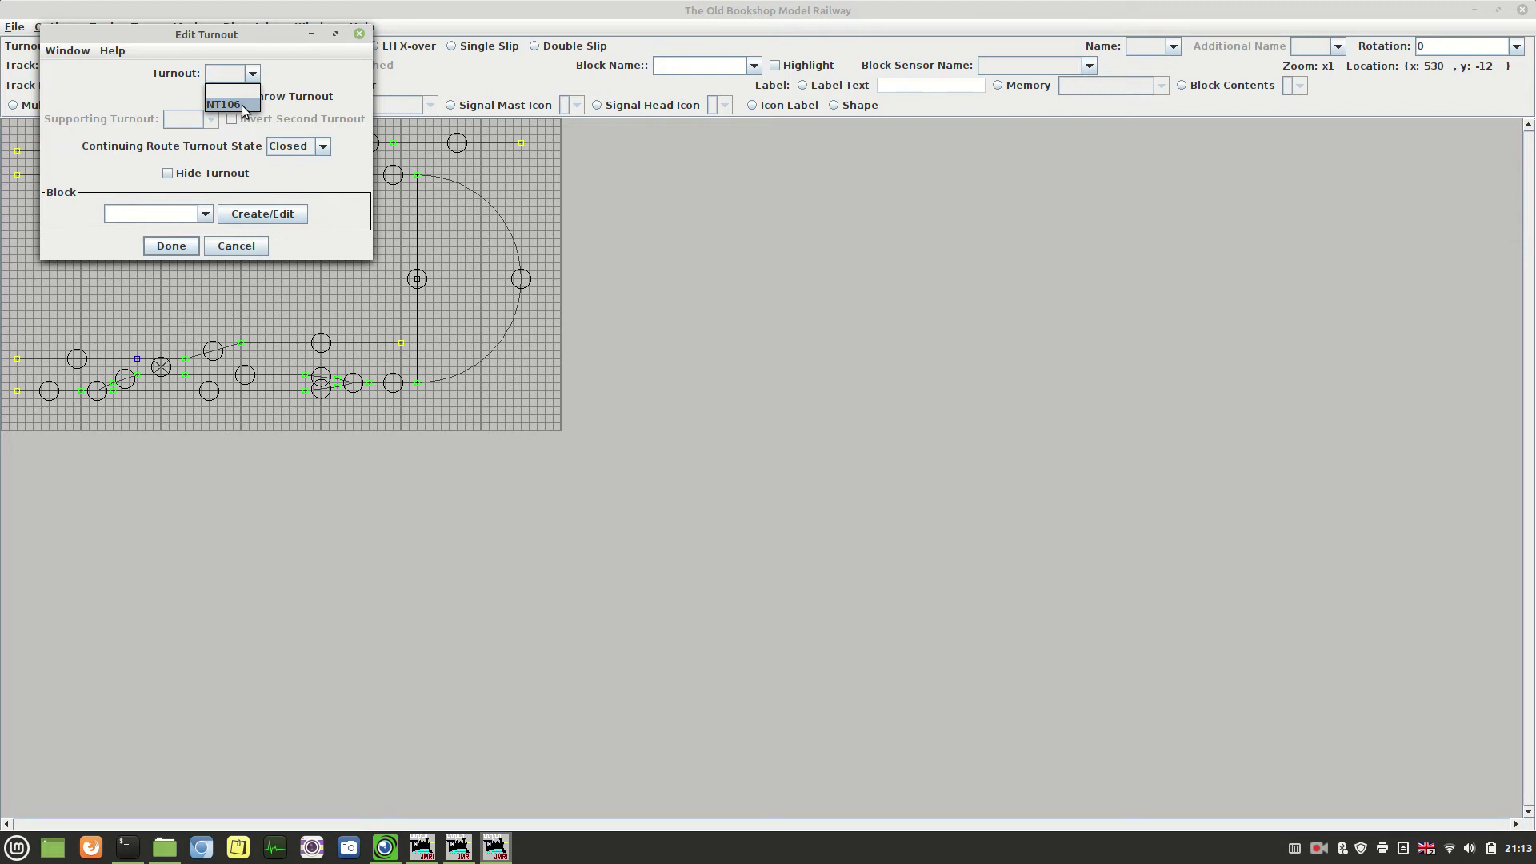
{"action": "left_click", "coordinate": [243, 109]}
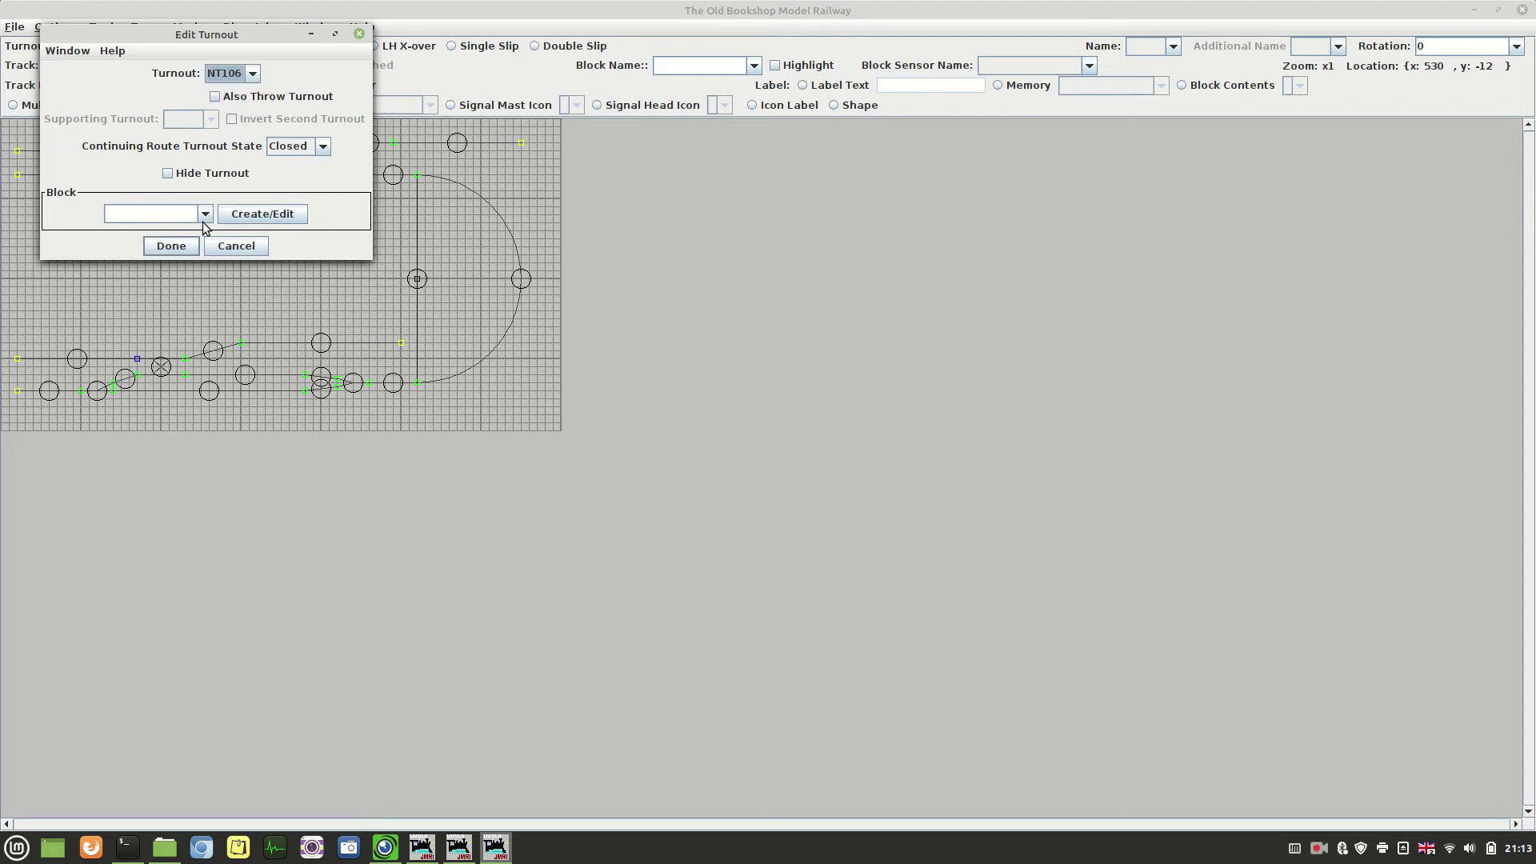
{"action": "left_click", "coordinate": [170, 247]}
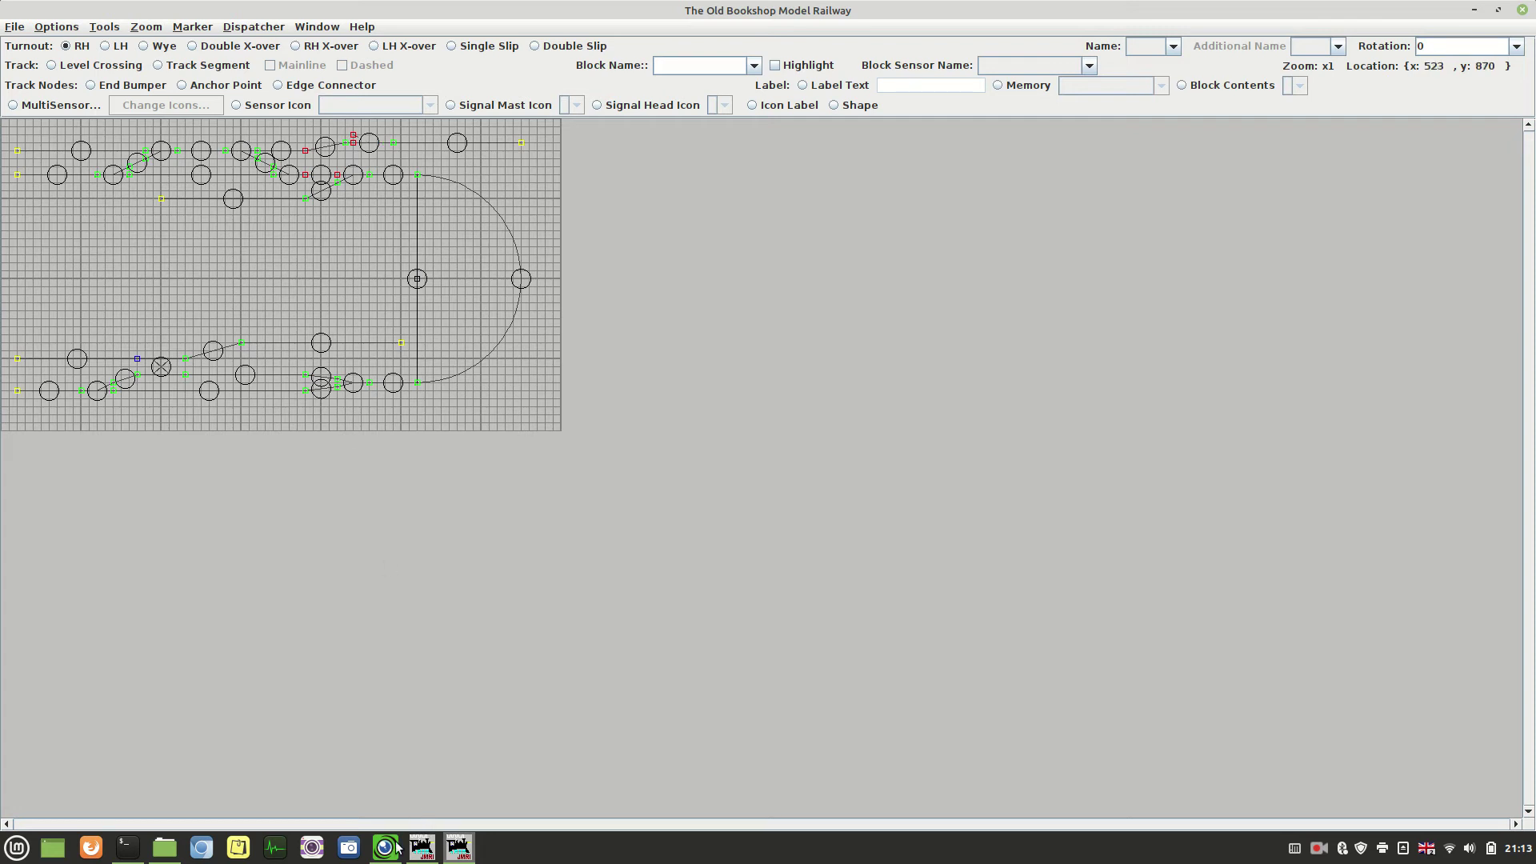
- Restore the layout editor from maximised and drag it down below the Visualizer camera view
{"action": "mouse_move", "coordinate": [400, 849]}
{"action": "left_click", "coordinate": [1499, 14]}
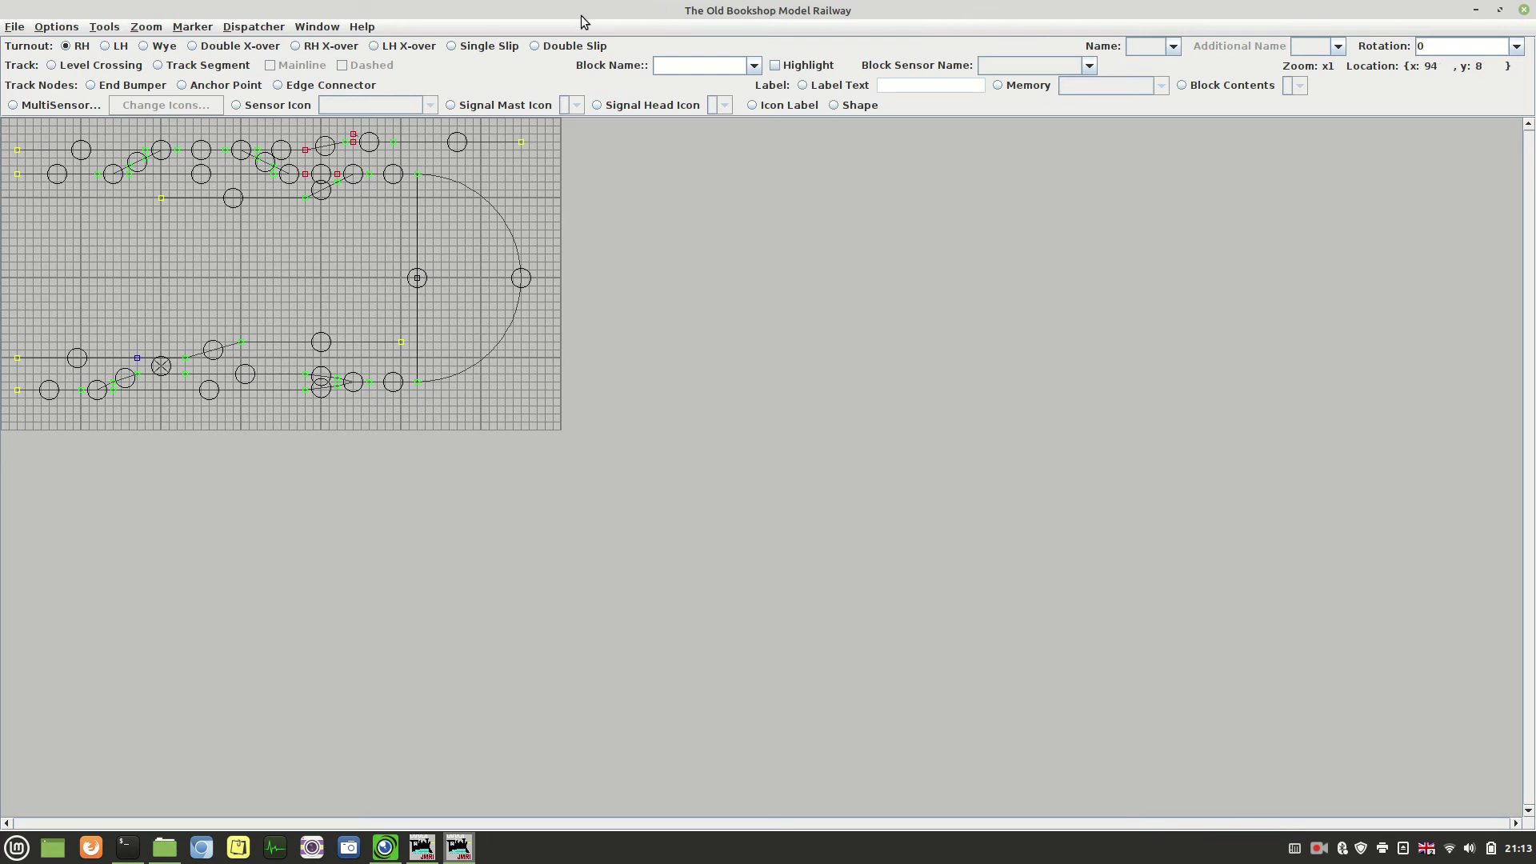
{"action": "left_click_drag", "start_coordinate": [587, 17], "coordinate": [578, 429]}
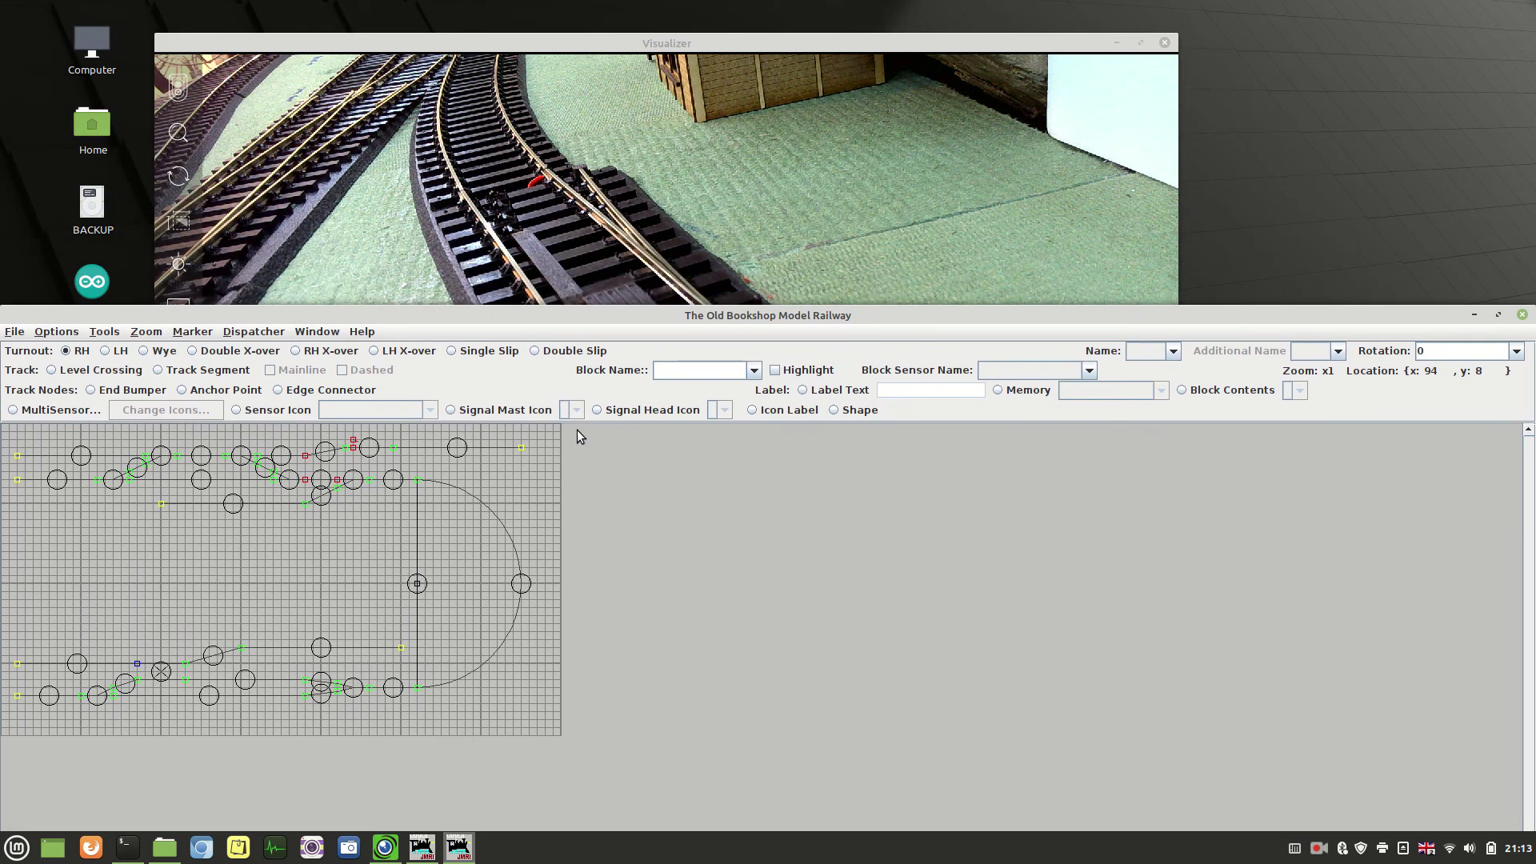
{"action": "left_click_drag", "start_coordinate": [604, 318], "coordinate": [602, 523]}
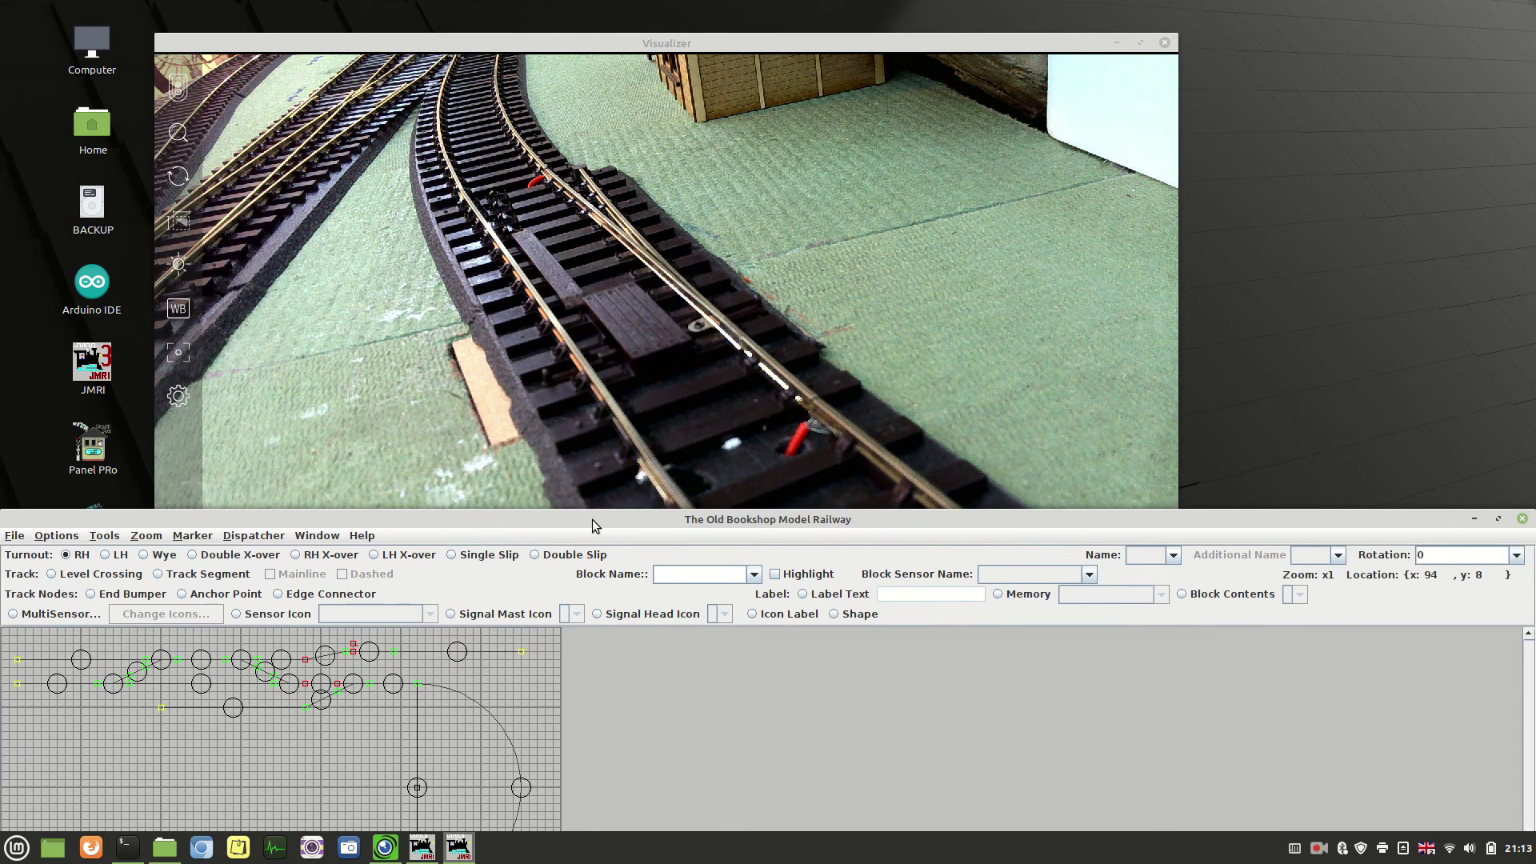